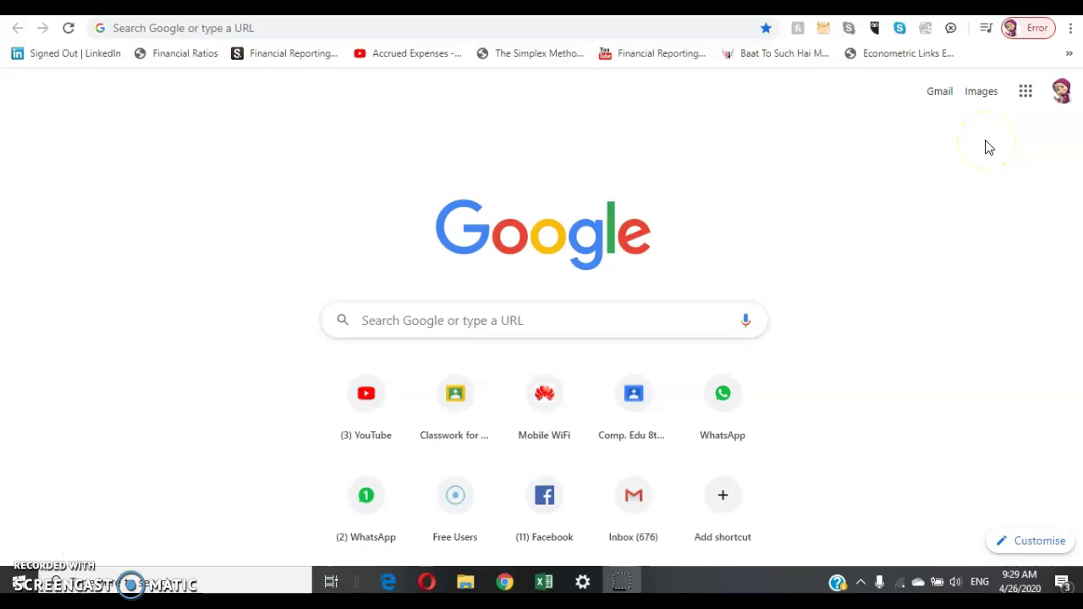
# Step: Open Google Classroom from the list of Google apps
pyautogui.click(1026, 95)
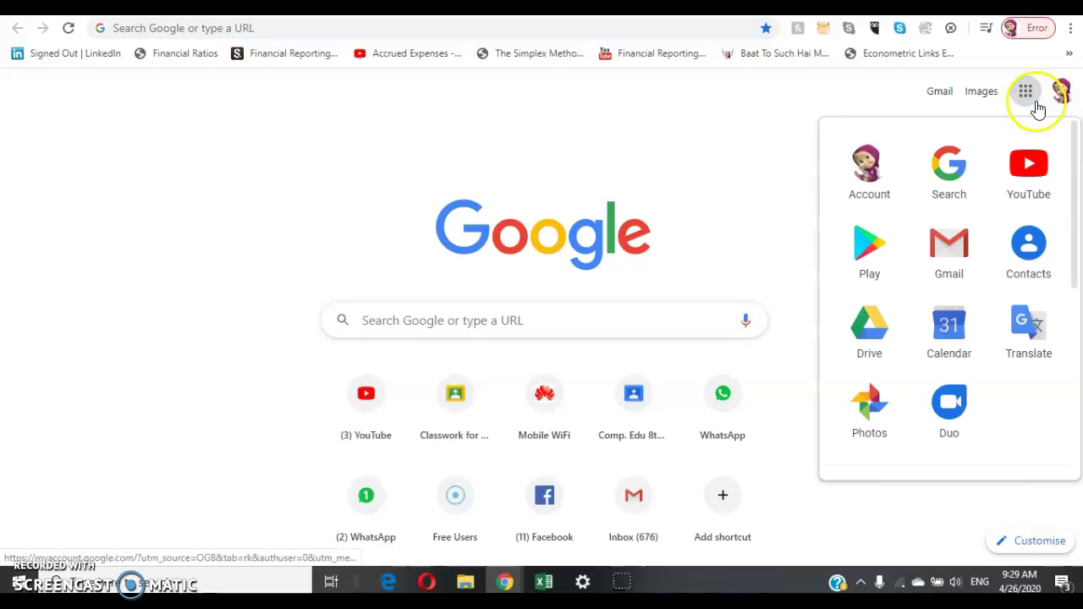
pyautogui.click(1072, 218)
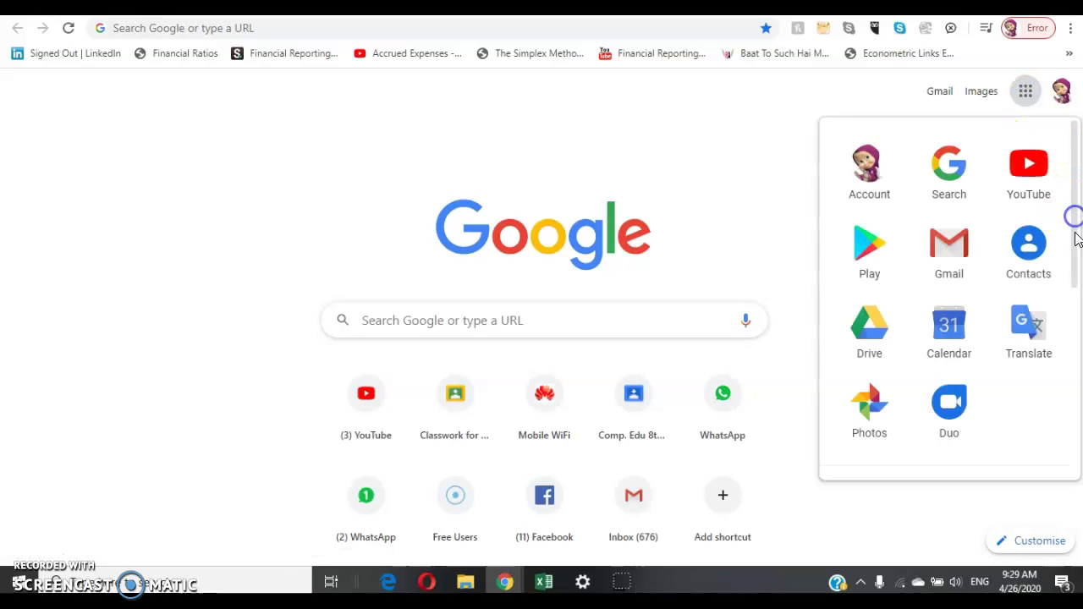
pyautogui.click(1074, 292)
pyautogui.moveTo(1074, 292); pyautogui.dragTo(1075, 398)
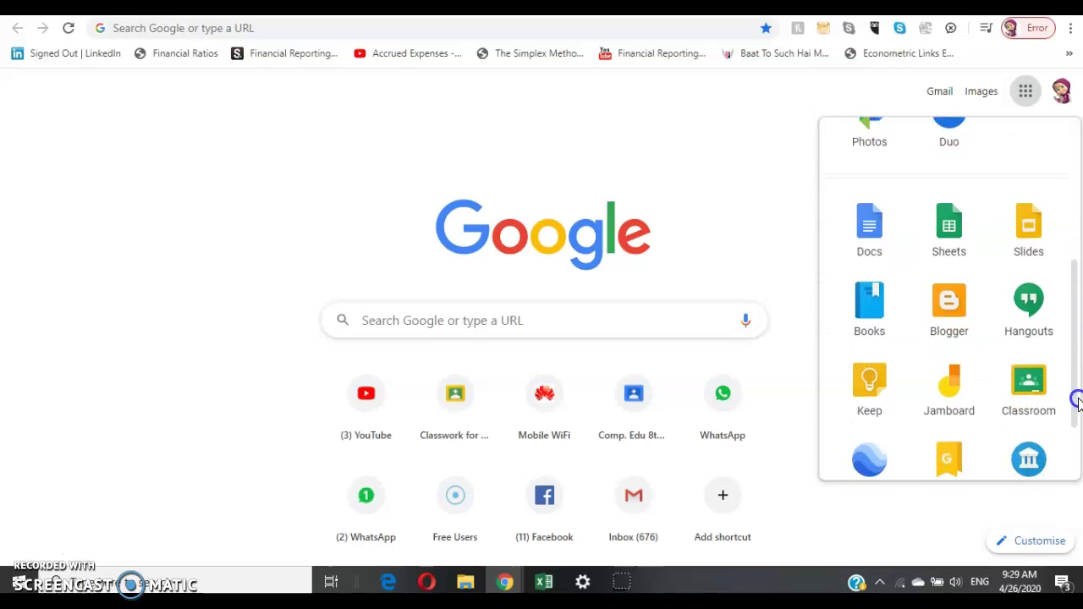
pyautogui.click(1023, 386)
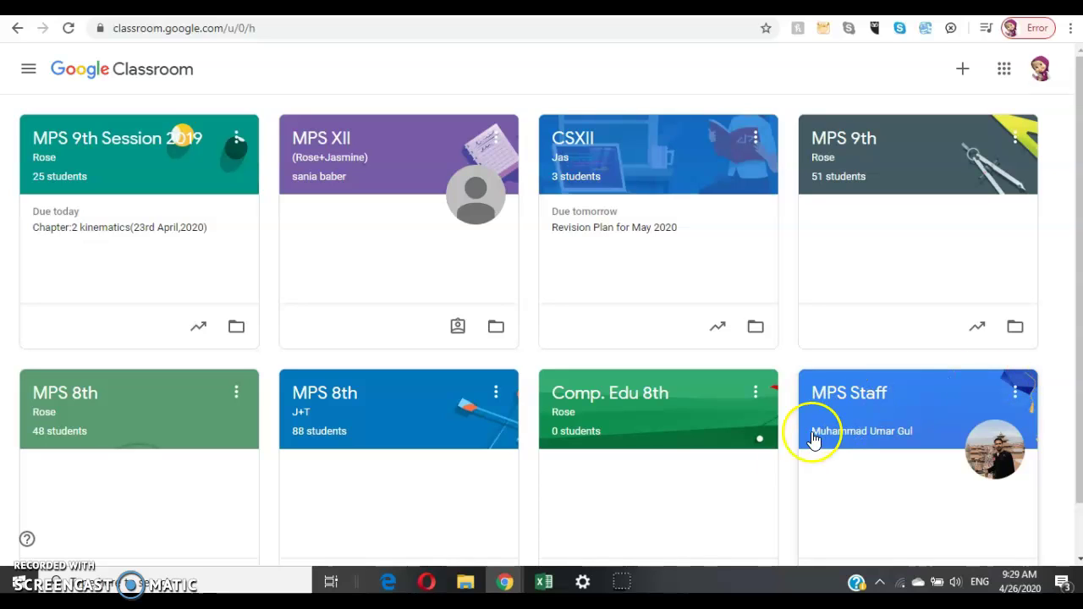
# Step: Open the classwork of the MPS 8th J+T class and look through its topics and posts
pyautogui.click(441, 432)
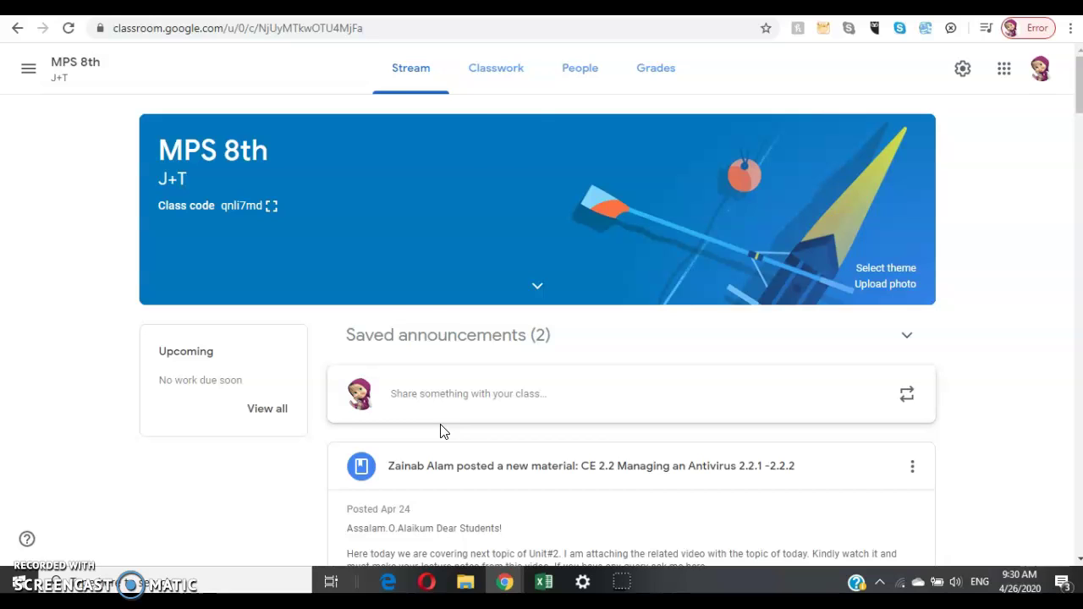
pyautogui.click(507, 82)
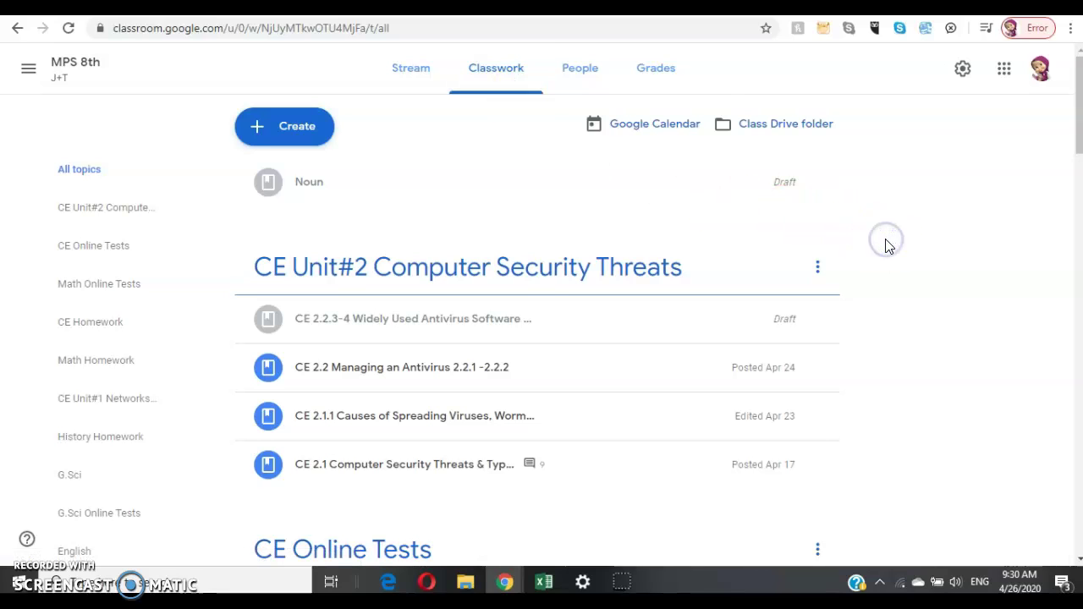
pyautogui.scroll(-9, 886, 243)
pyautogui.scroll(-10, 886, 246)
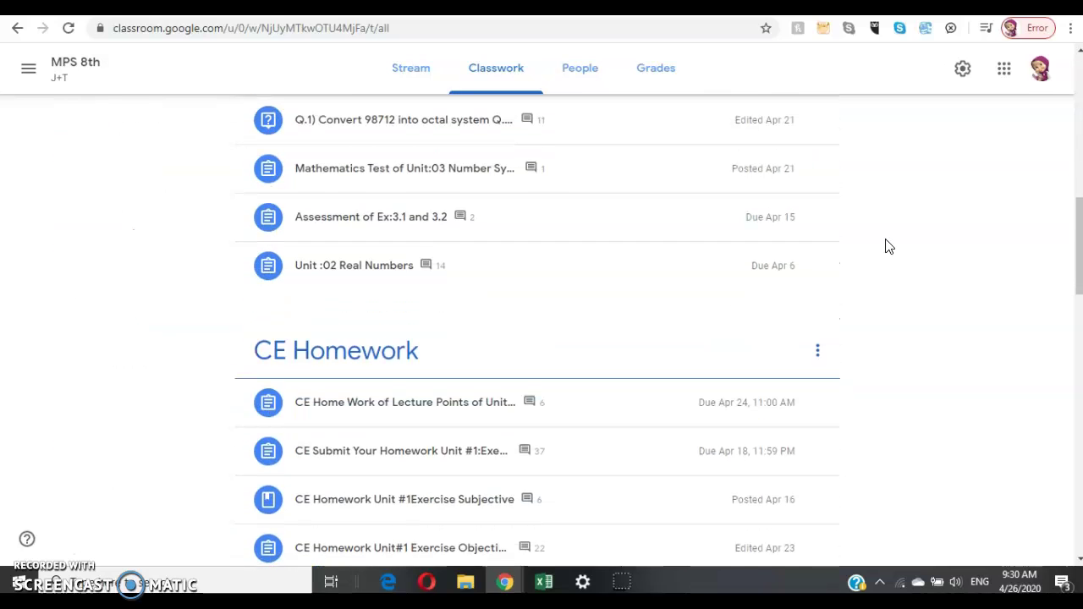
pyautogui.scroll(-8, 888, 245)
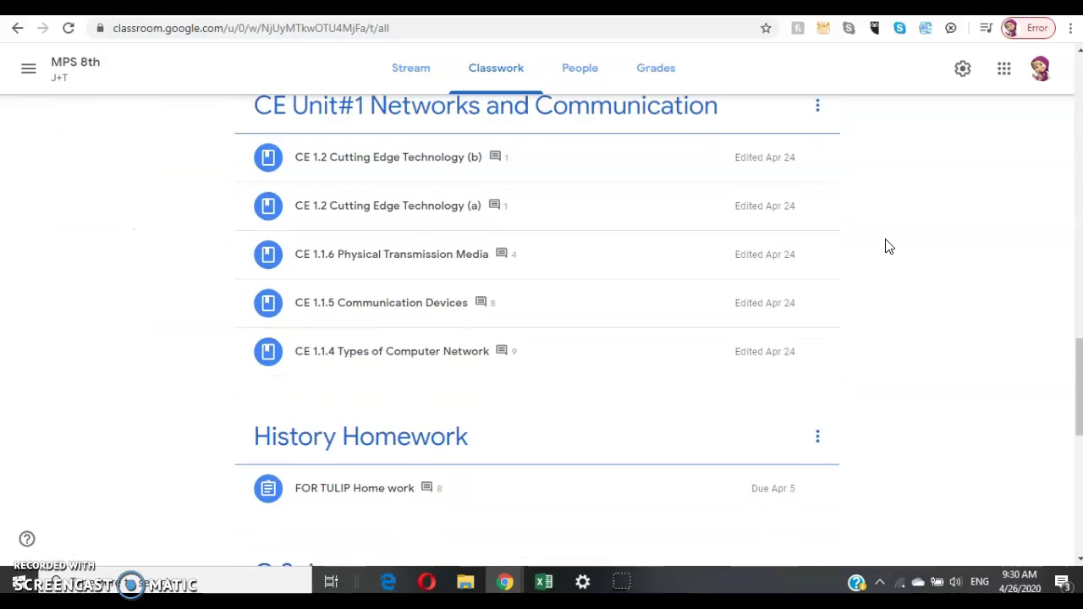
pyautogui.scroll(6, 888, 245)
pyautogui.scroll(15, 888, 245)
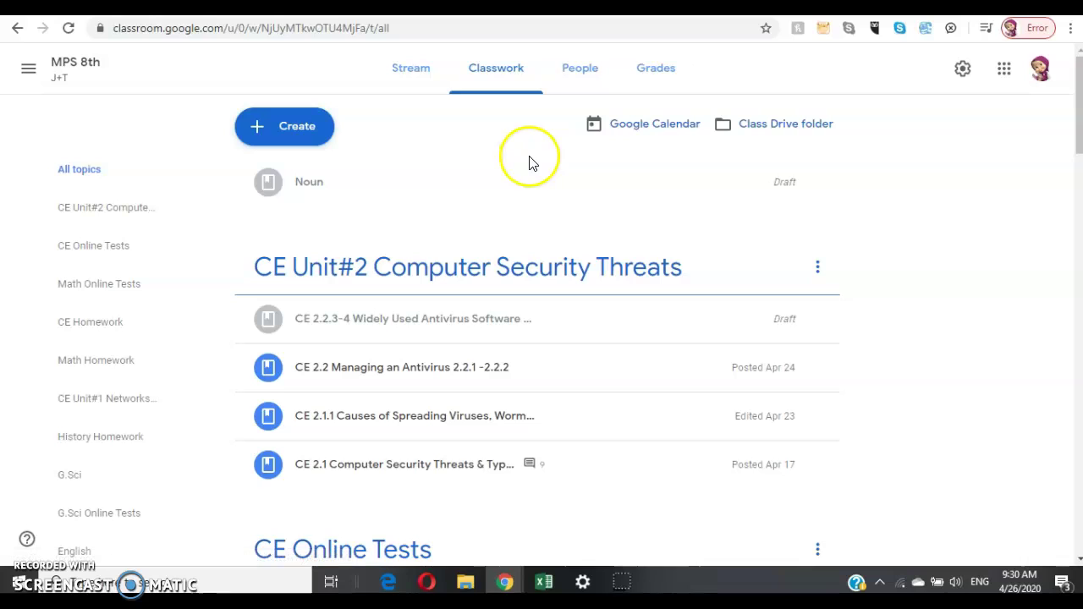
# Step: Create a new Material post in the class's classwork
pyautogui.click(302, 134)
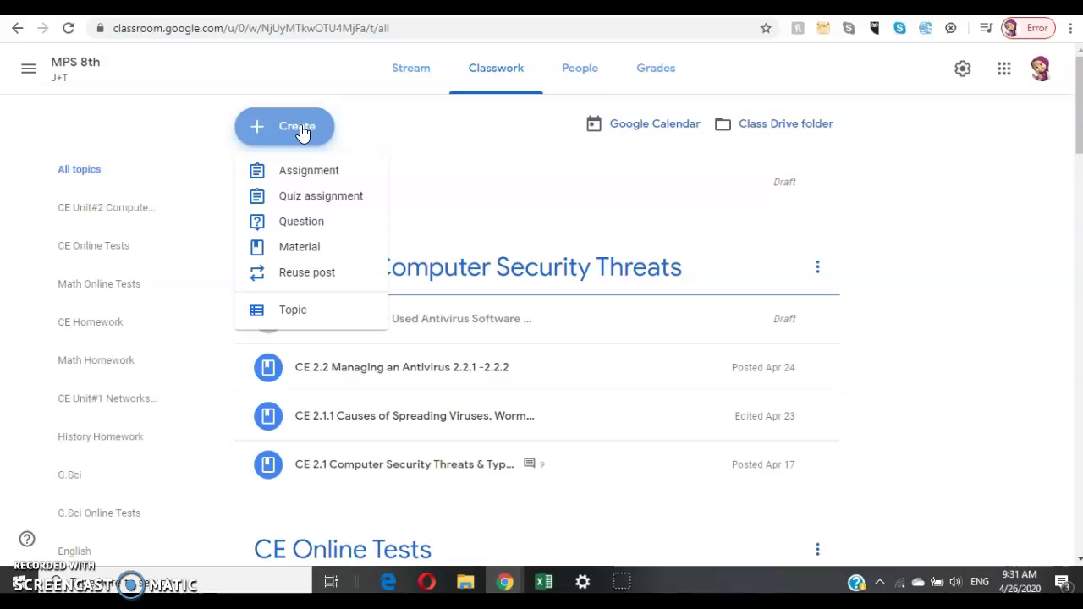
pyautogui.click(300, 247)
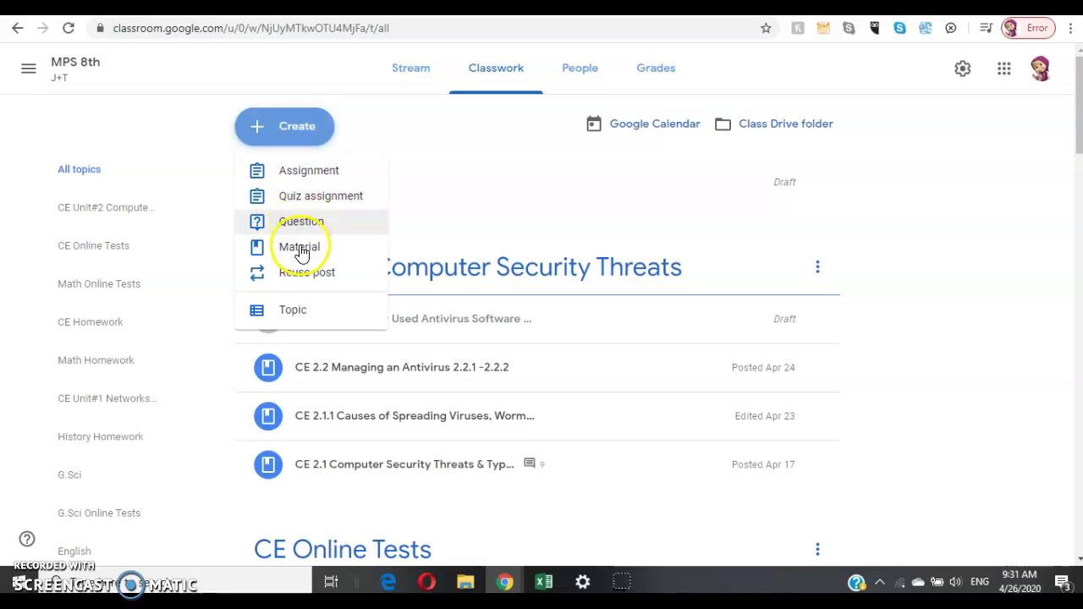
pyautogui.click(300, 249)
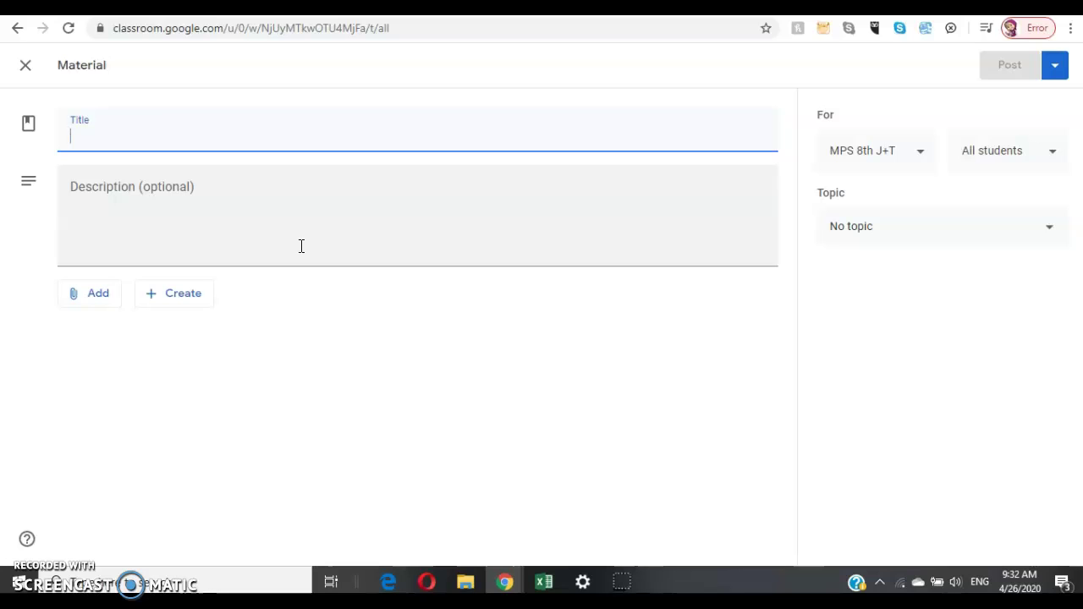
# Step: Title the material "2.2.3 Widely Used Antivirus Software"
pyautogui.write('2.')
pyautogui.write('3')
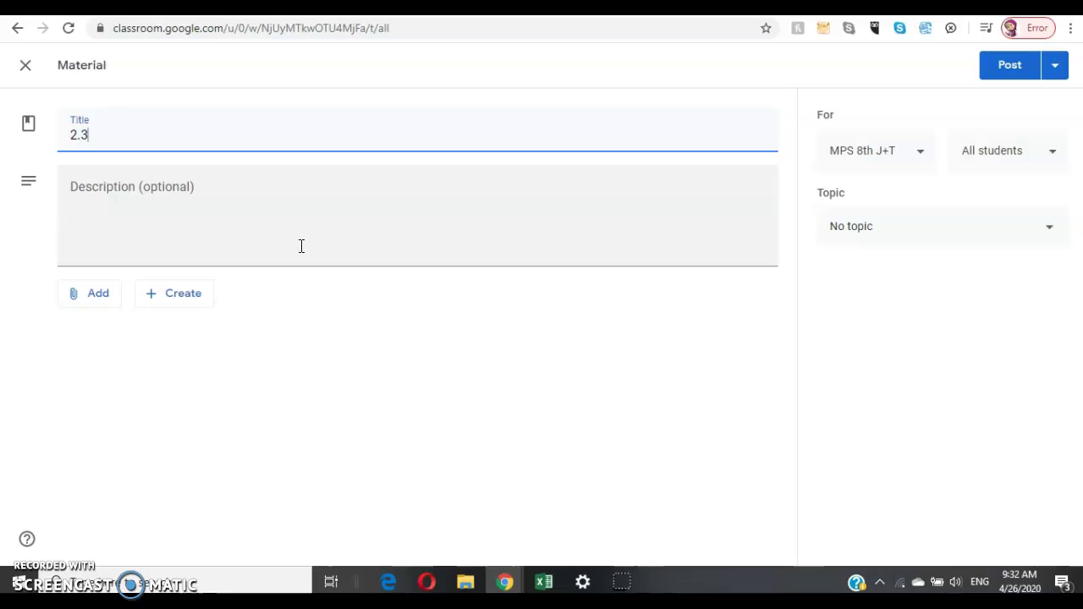
pyautogui.press('BackSpace')
pyautogui.write('2.3')
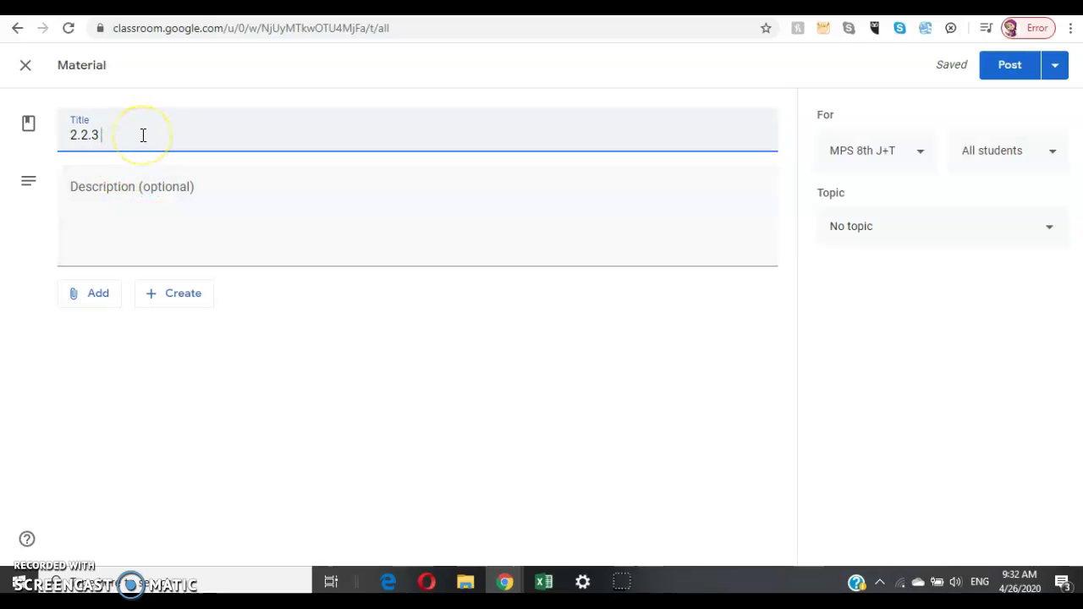
pyautogui.write('Widely Used')
pyautogui.write('Anti')
pyautogui.write('virus Soft')
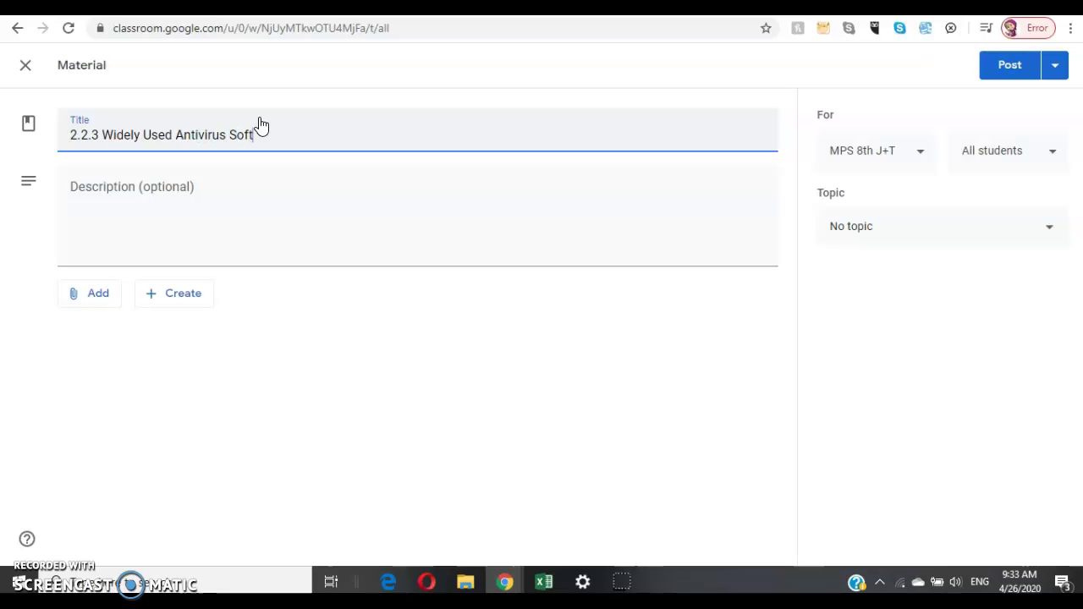
pyautogui.write('ware')
pyautogui.click(355, 133)
pyautogui.click(184, 129)
pyautogui.click(170, 128)
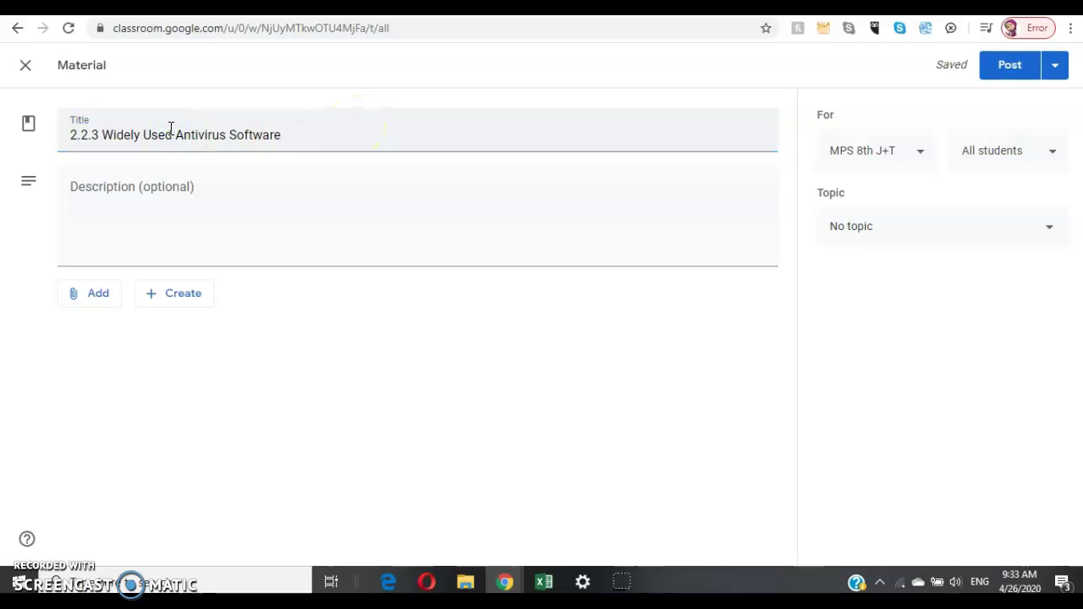
# Step: Change the section number at the start of the material's title to "2.2.3-4"
pyautogui.click(99, 136)
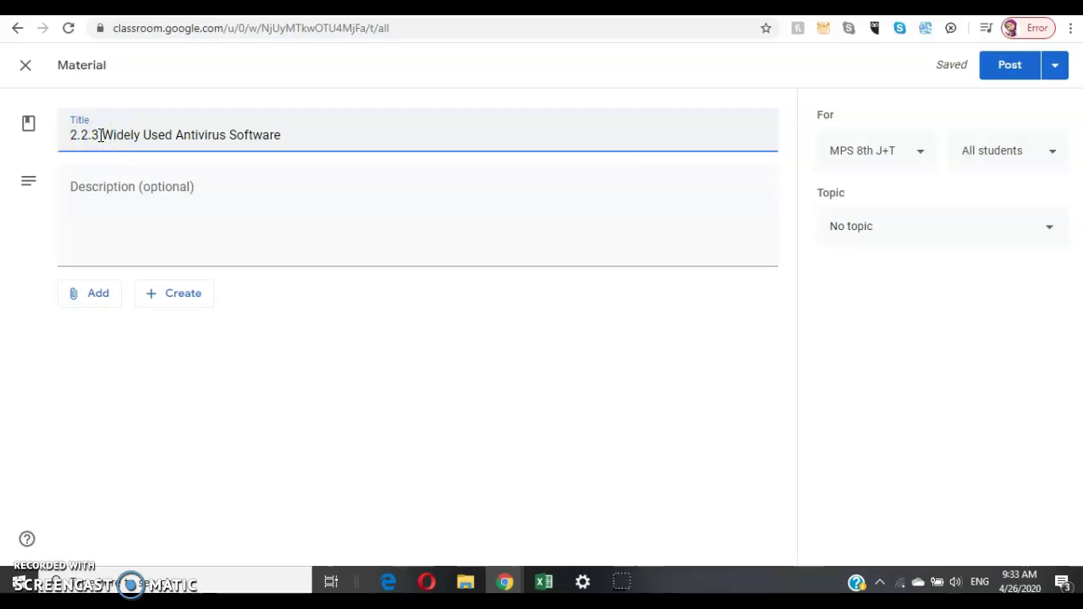
pyautogui.write('4')
pyautogui.press('Left')
pyautogui.press('BackSpace')
pyautogui.write('-')
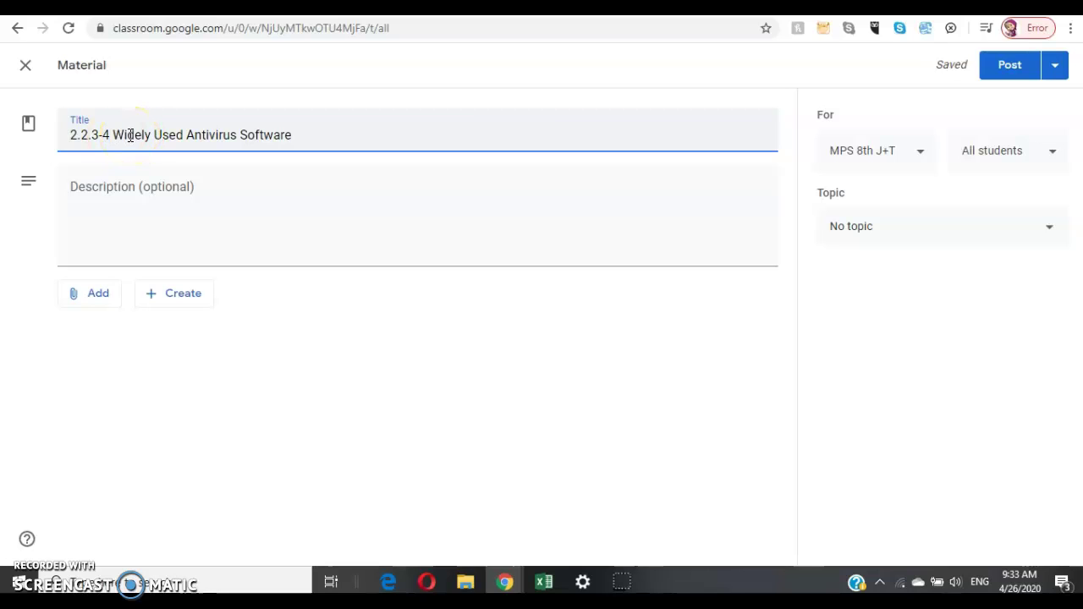
pyautogui.press('Right')
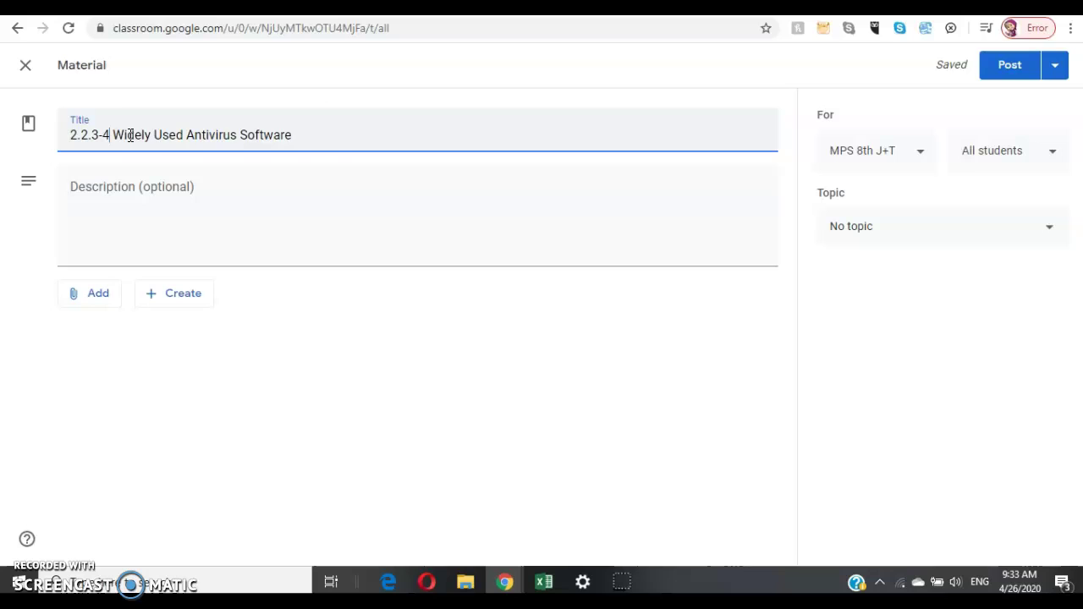
# Step: Add "& Scan" to the end of the material's title
pyautogui.click(306, 136)
pyautogui.write('&')
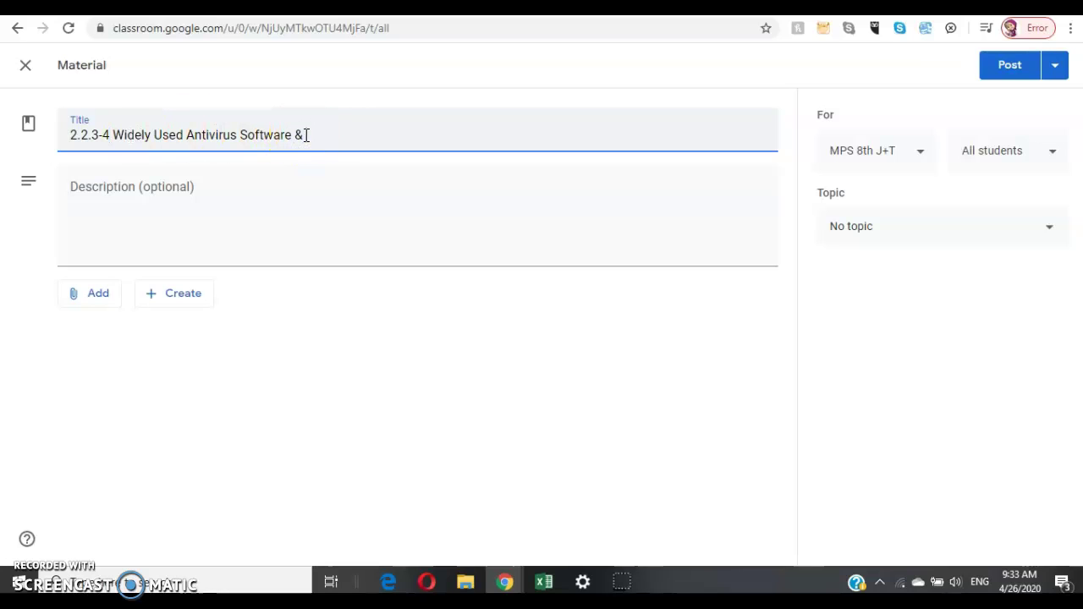
pyautogui.write(' Sac')
pyautogui.press('BackSpace')
pyautogui.press('BackSpace')
pyautogui.write('can')
pyautogui.click(407, 131)
# Step: Fill in the description with a student greeting, lecture-note instructions and topics 2.2.3 Widely Used Antivirus Software (Symantec, McAfee, AVG) and 2.2.4 Scan a Computer for Viruses
pyautogui.click(264, 199)
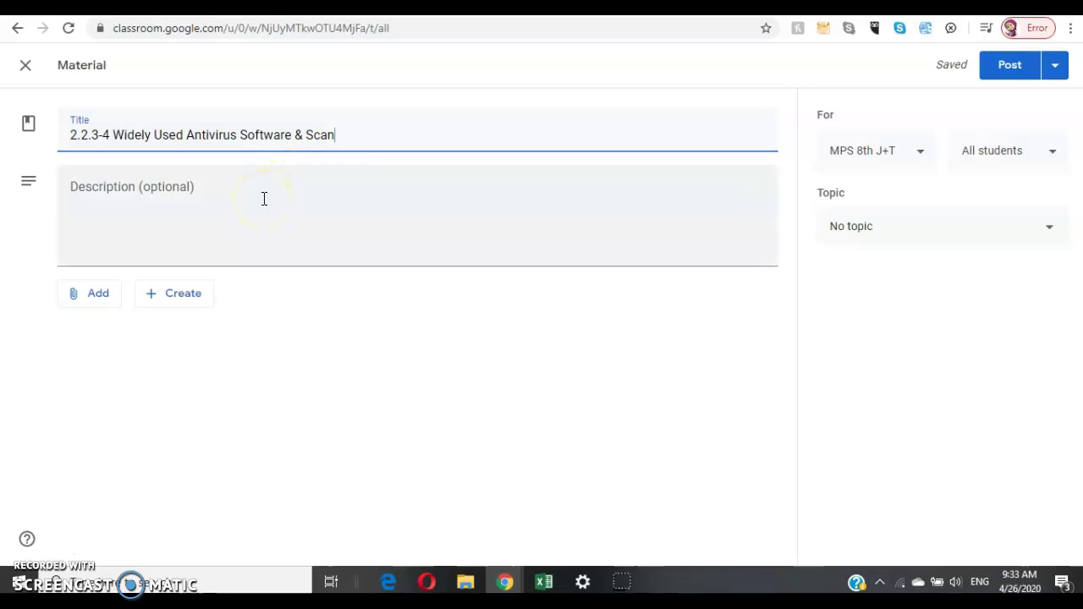
pyautogui.click(264, 198)
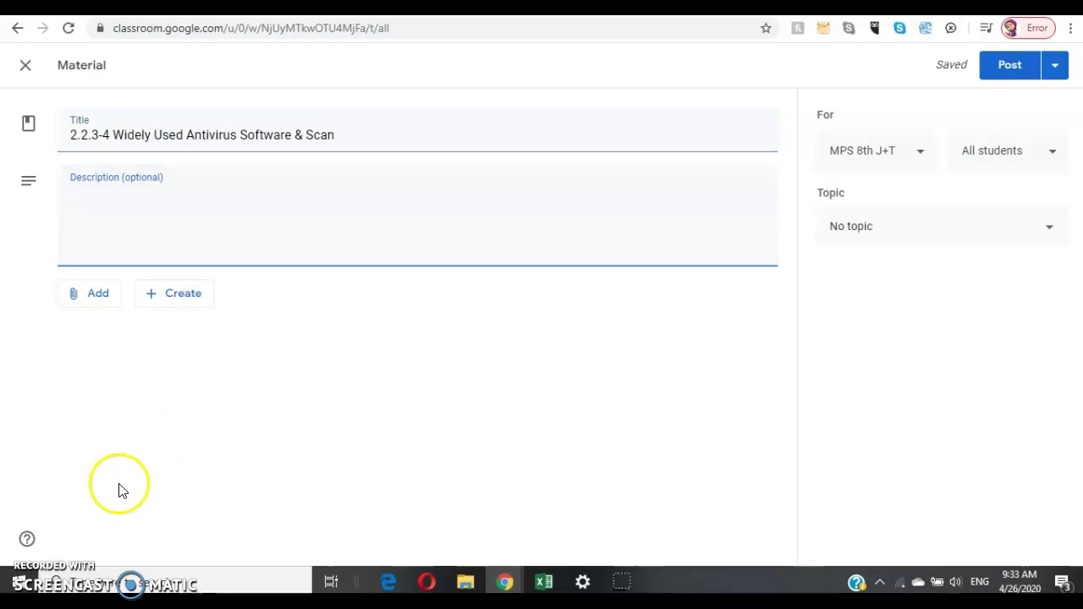
pyautogui.click(32, 559)
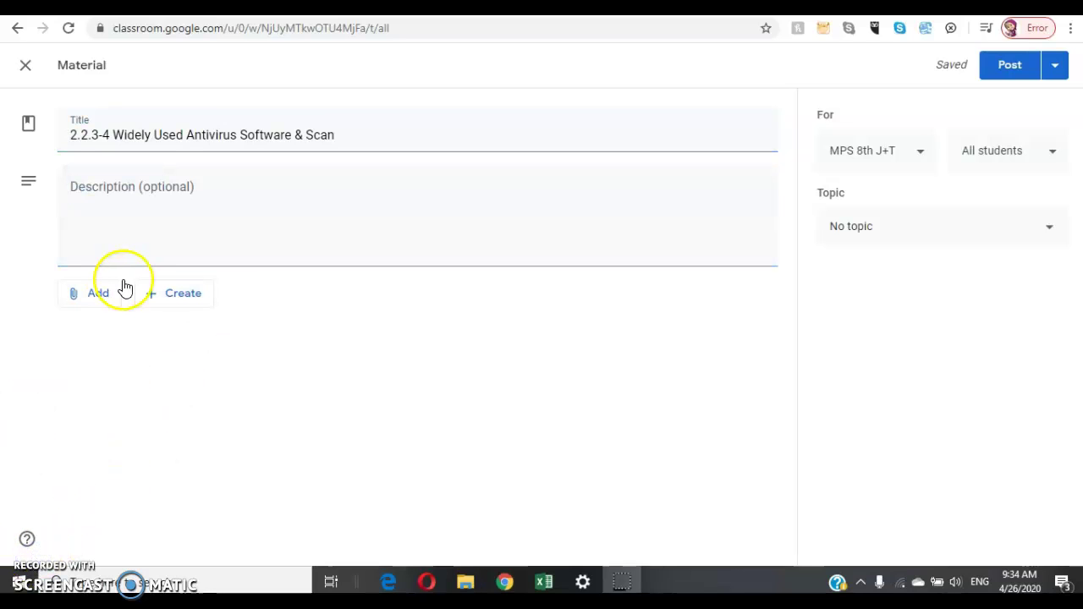
pyautogui.click(156, 185)
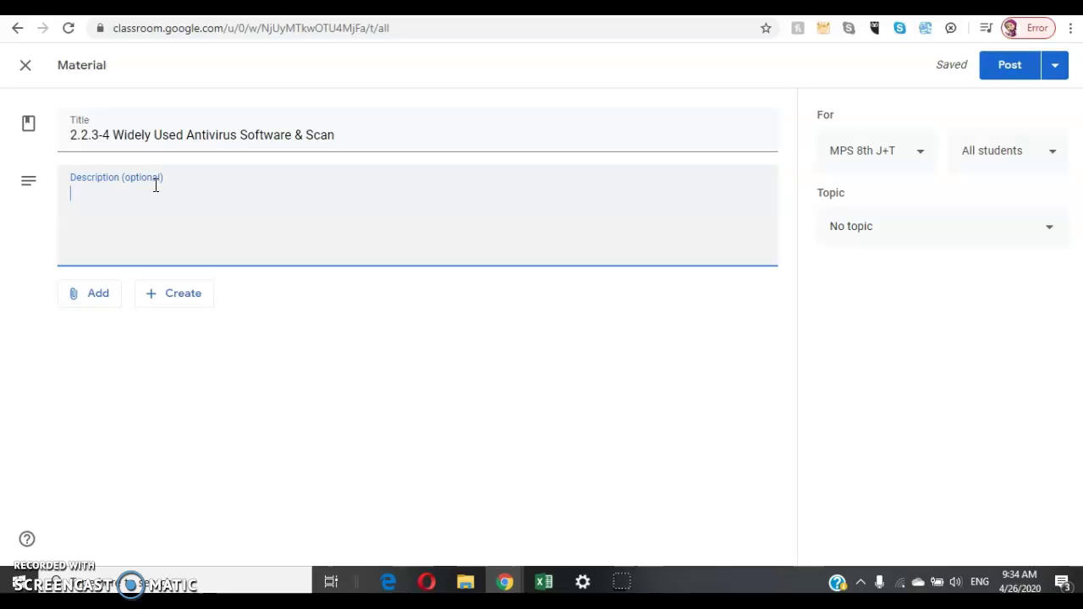
pyautogui.write('Assalam.O.Alaikum Dear Students!  Here today we are covering next topic of Unit#2. I am attaching the related video with the topic of today. Kindly watch it and must make your lecture notes from this video. If you have any query ask me here.  Topic covered today is: 2.2.3 Widely Used Antivirus Software \ta. Symantec\tb. McAfee\tc. AVG 2.2.4 Scan a Computer for Viruses')
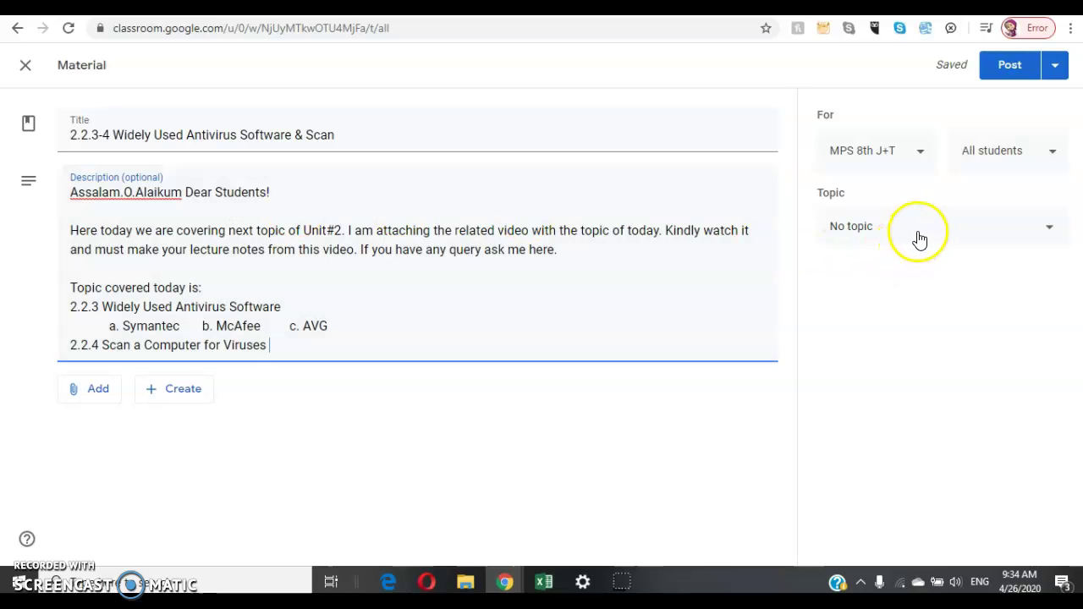
# Step: Assign the material to the existing topic "CE Unit#2 Computer Security Threats"
pyautogui.click(959, 235)
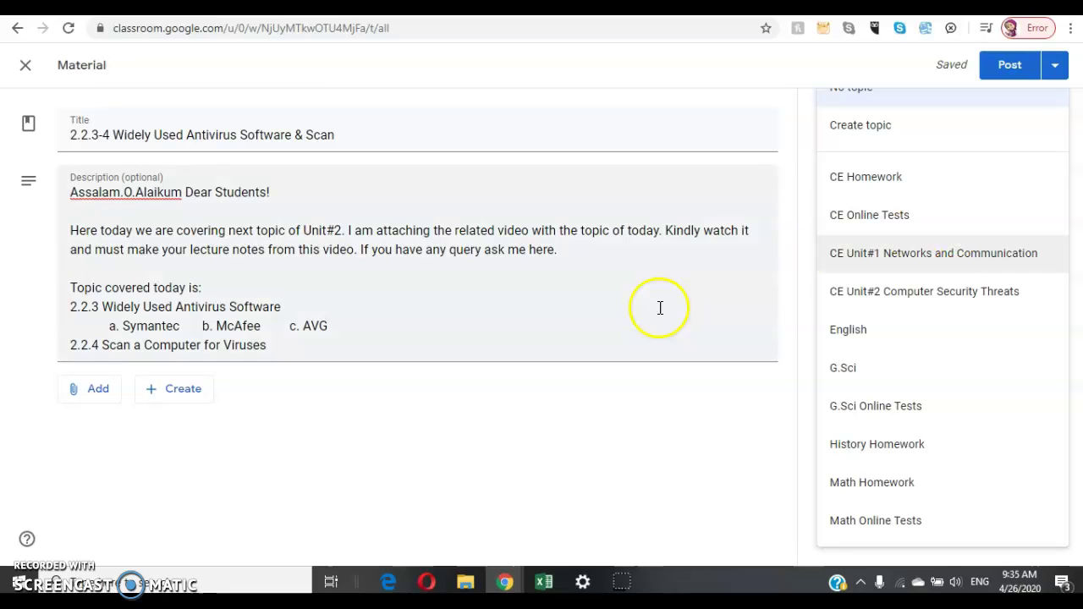
pyautogui.click(796, 286)
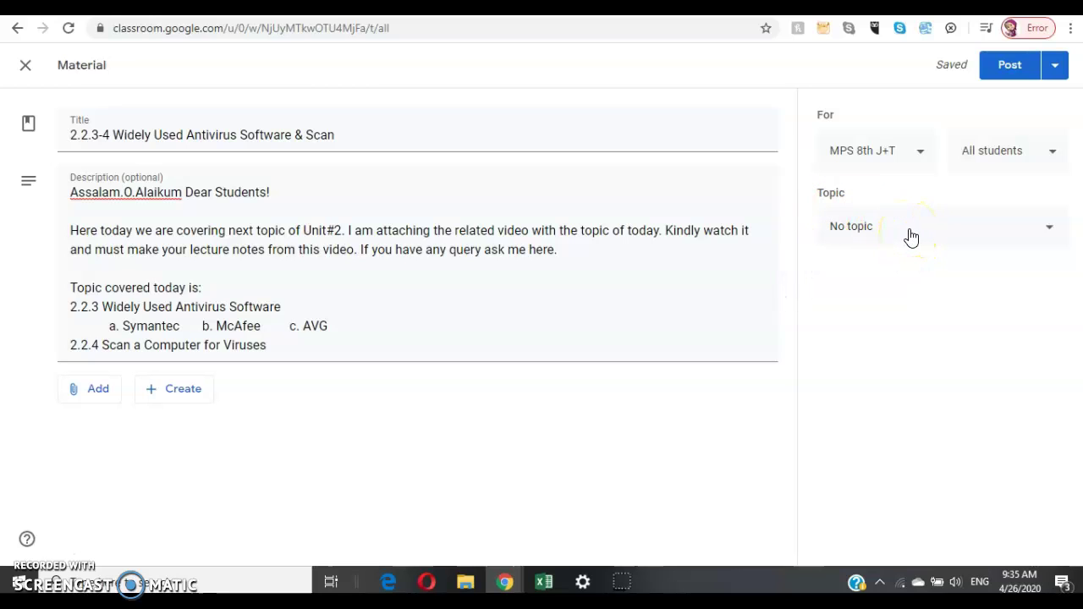
pyautogui.click(911, 237)
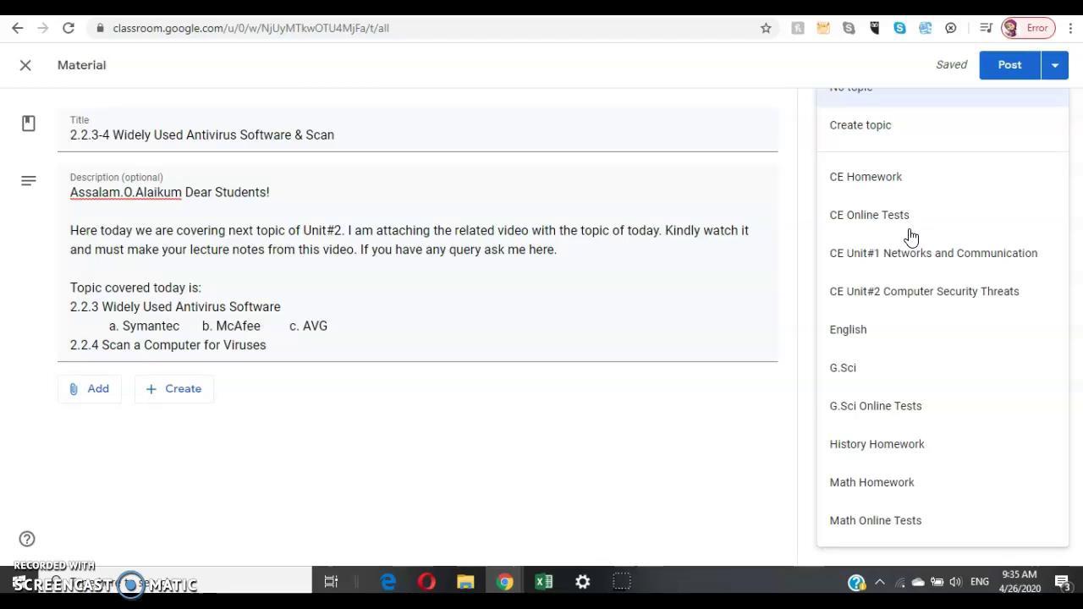
pyautogui.click(911, 247)
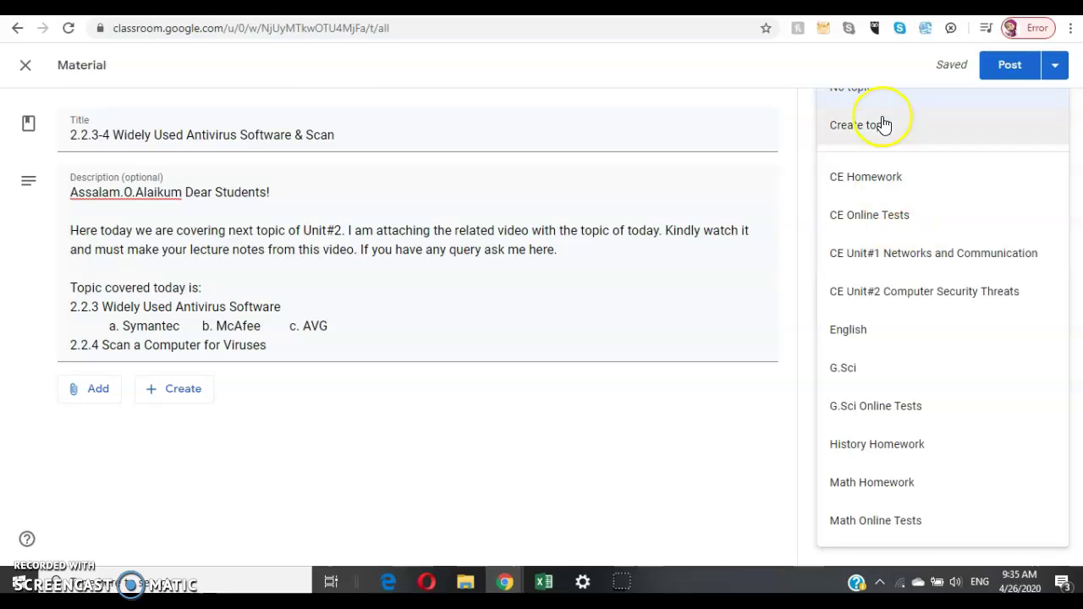
pyautogui.click(900, 251)
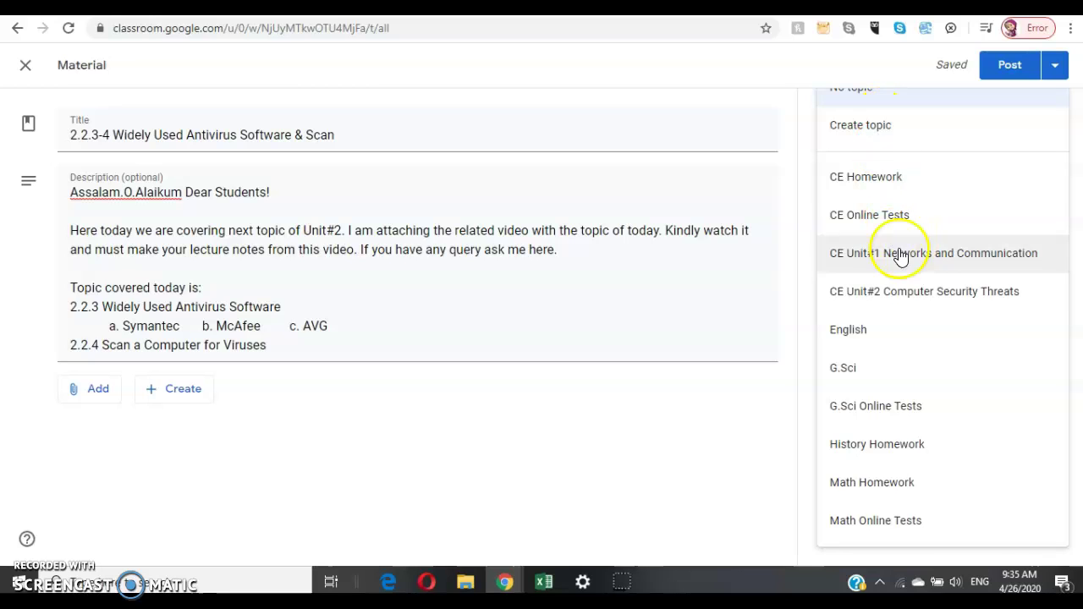
pyautogui.click(903, 298)
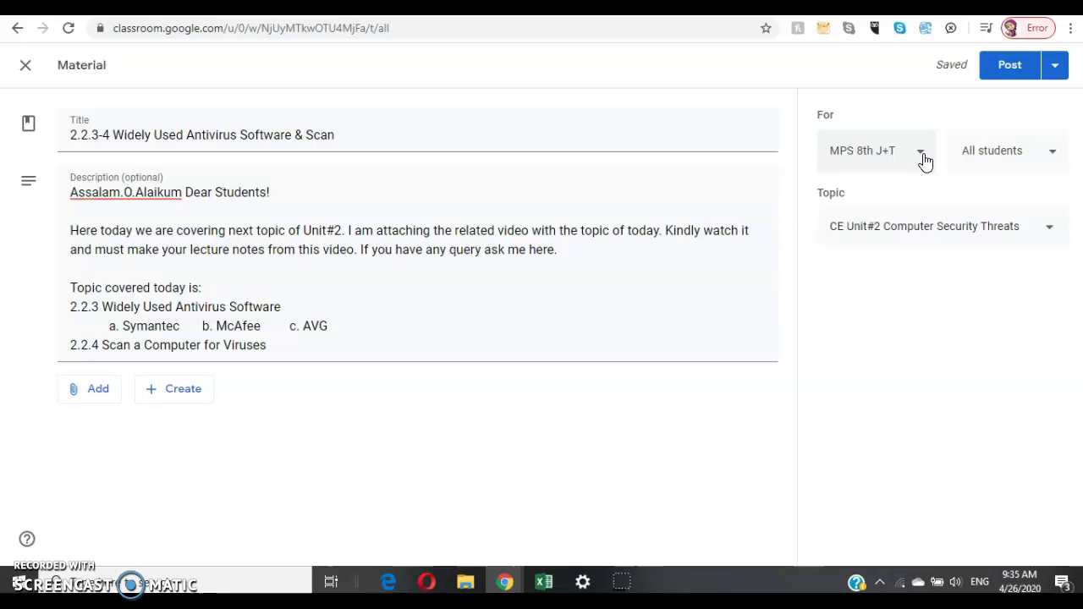
# Step: Deselect all students as the material's recipients and select them all again
pyautogui.click(985, 161)
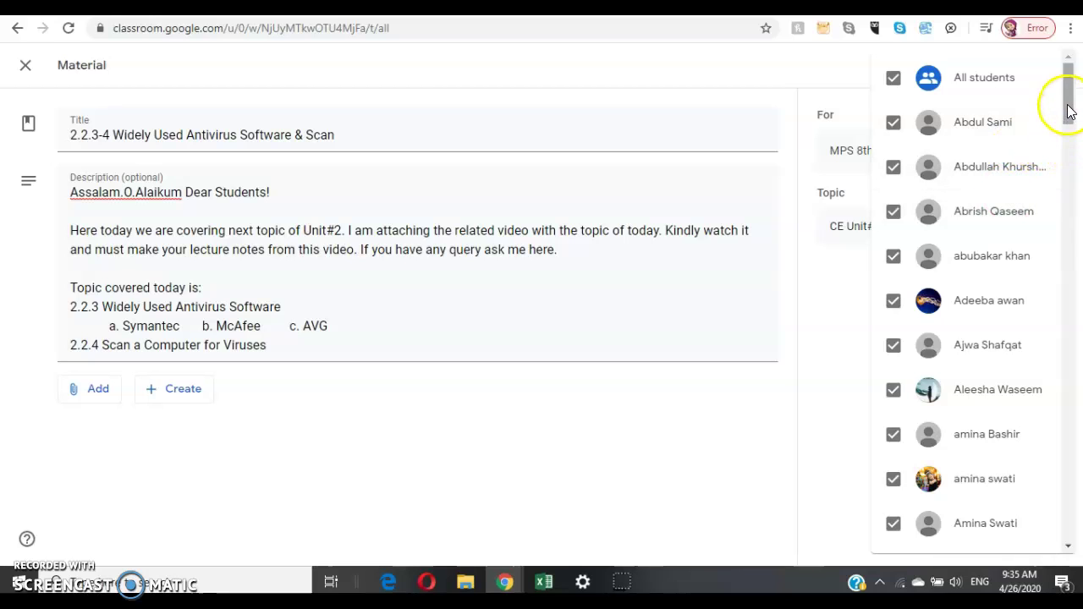
pyautogui.click(895, 81)
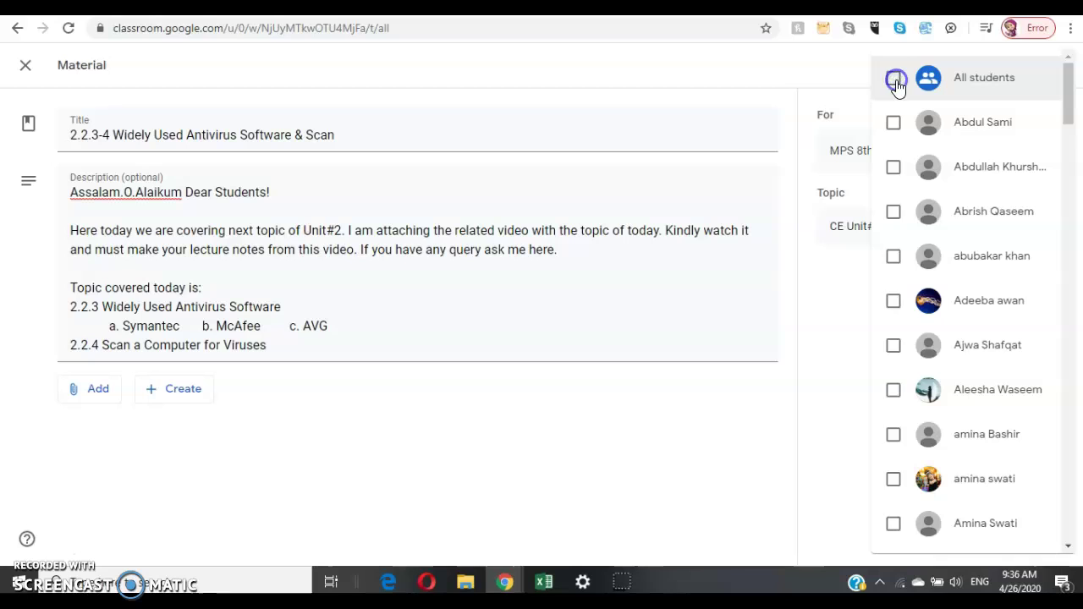
pyautogui.click(895, 80)
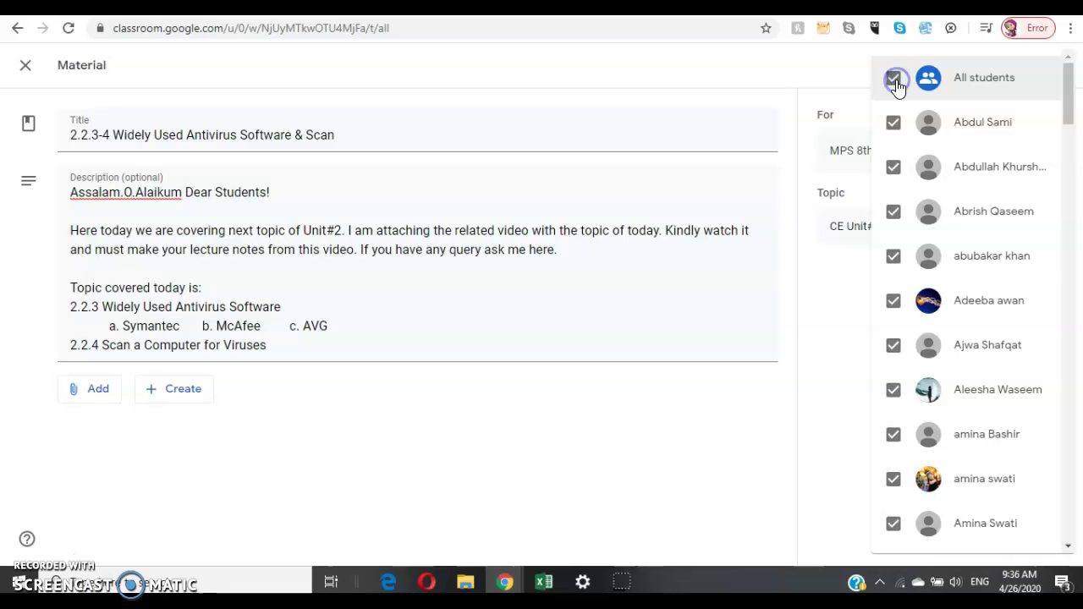
pyautogui.click(831, 74)
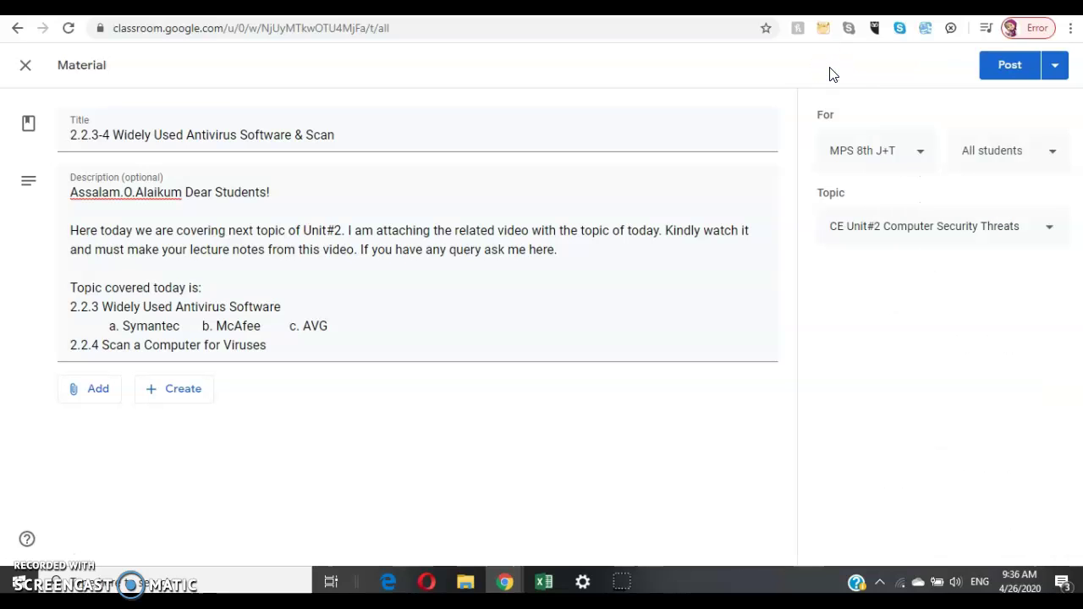
# Step: Add the MPS 8th Rose class as a recipient of the material and remove it again
pyautogui.click(919, 159)
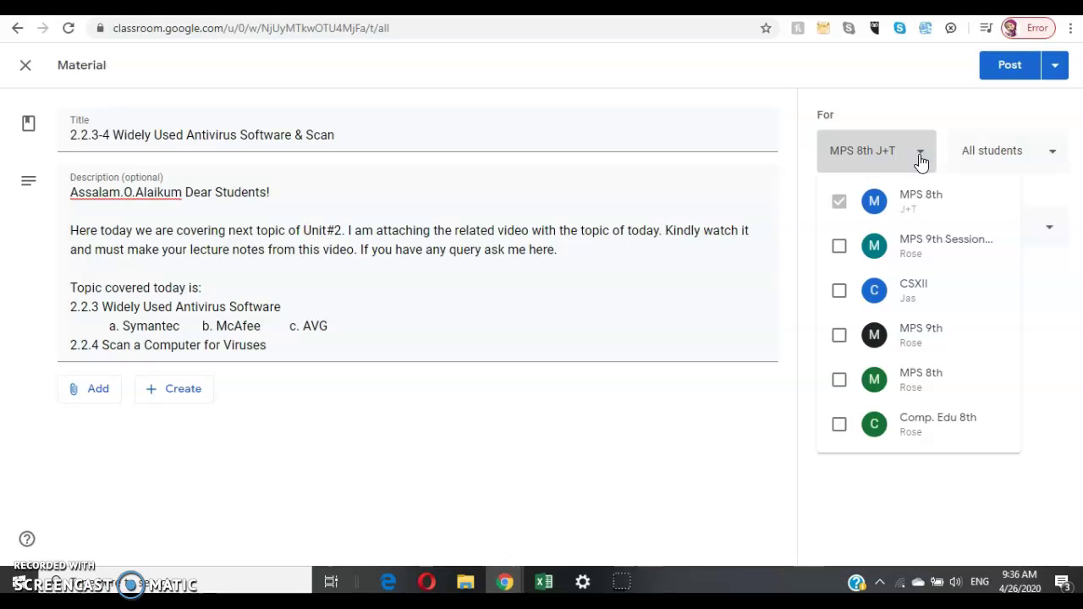
pyautogui.click(840, 383)
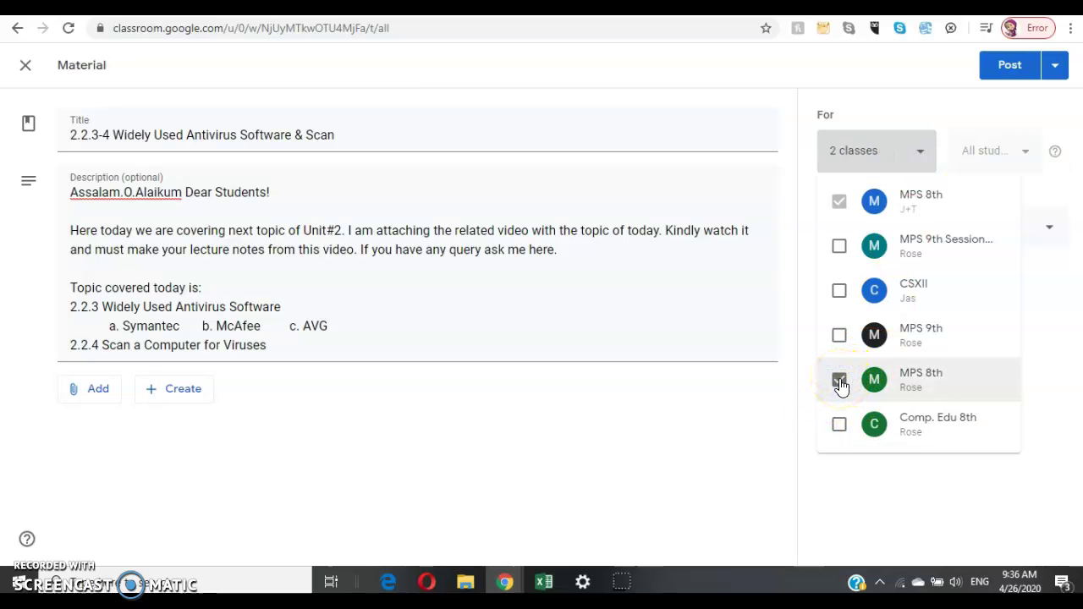
pyautogui.click(696, 315)
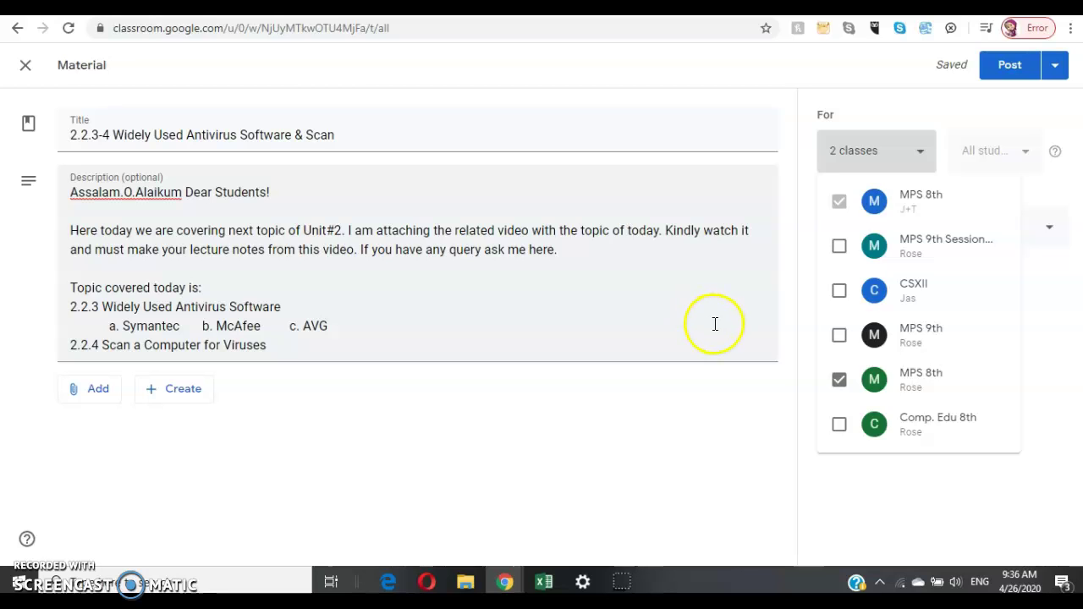
pyautogui.click(839, 382)
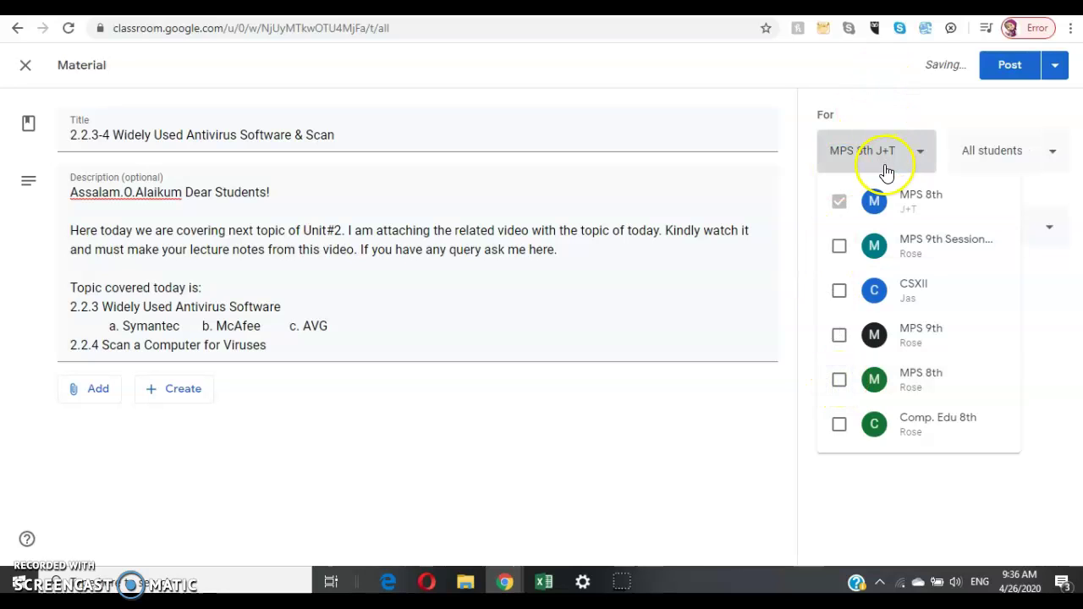
pyautogui.click(634, 294)
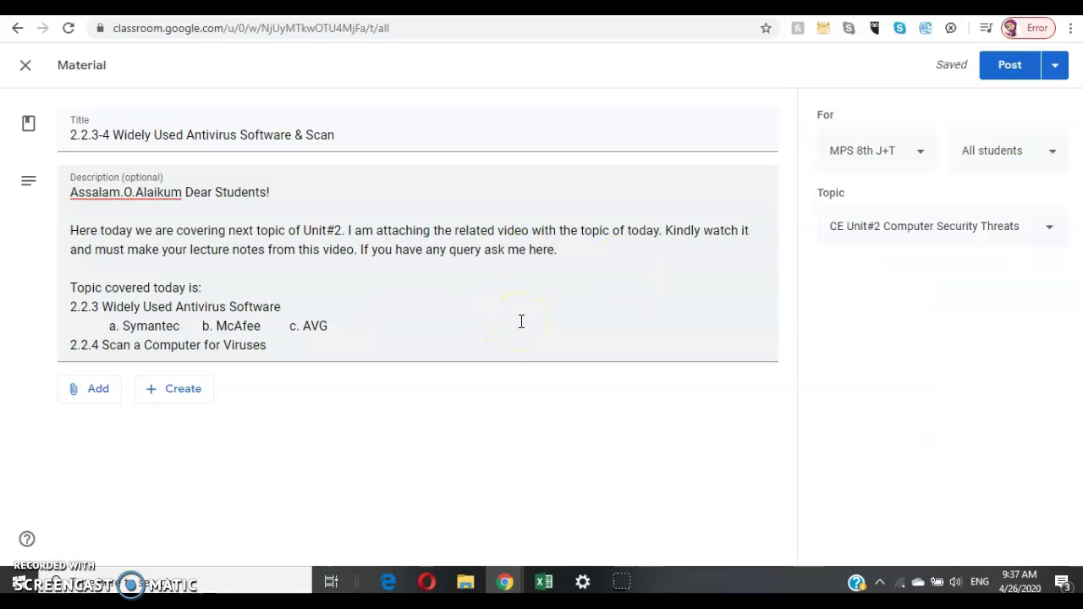
# Step: Start attaching a YouTube video to the material by its URL
pyautogui.click(98, 394)
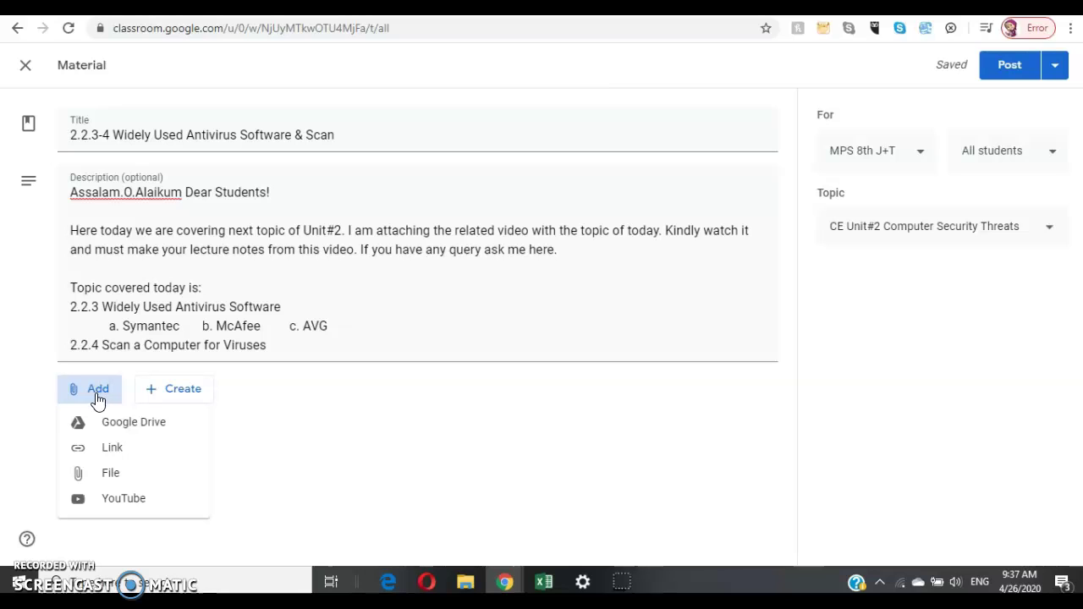
pyautogui.click(148, 509)
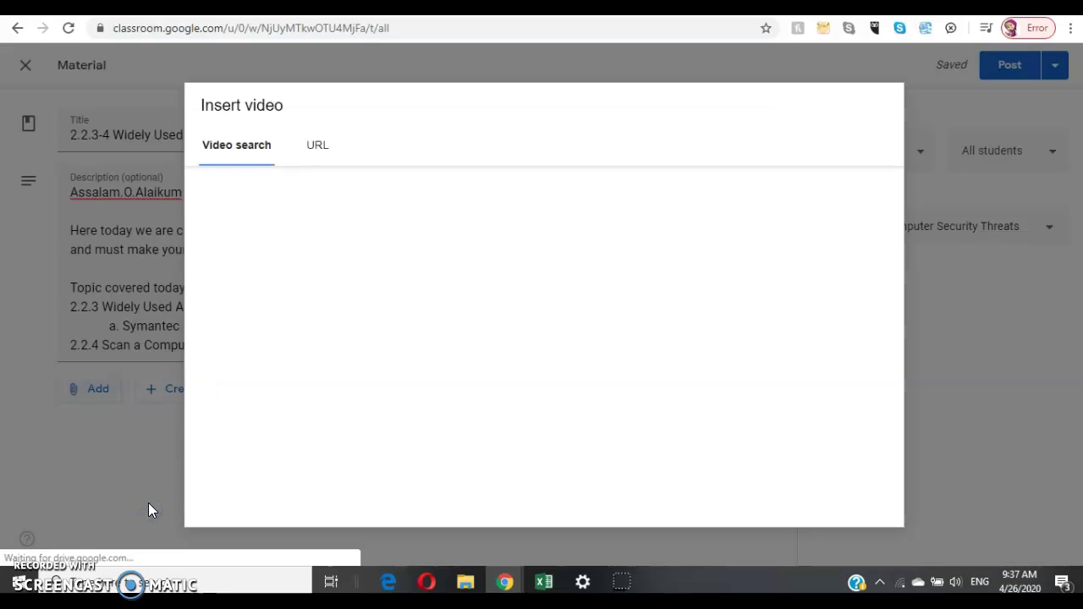
pyautogui.click(312, 149)
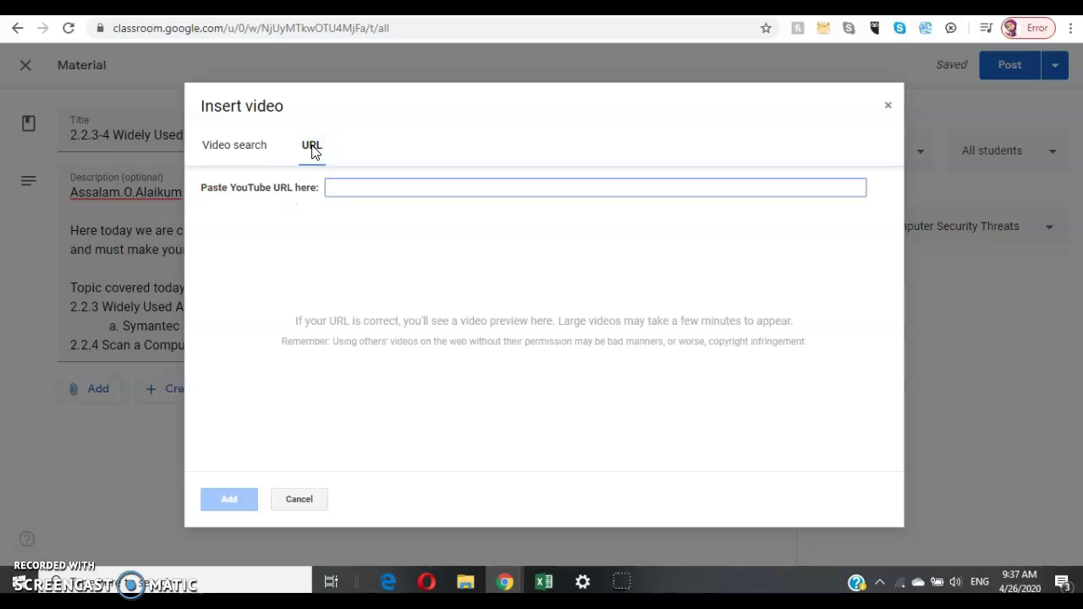
pyautogui.hotkey('ctrl', 'v')
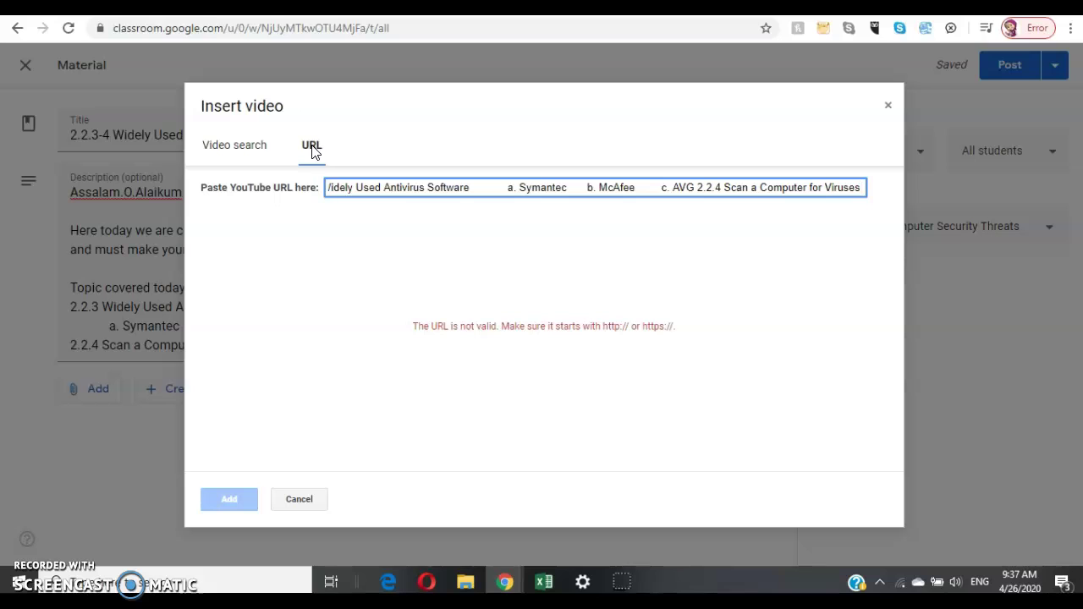
pyautogui.click(216, 499)
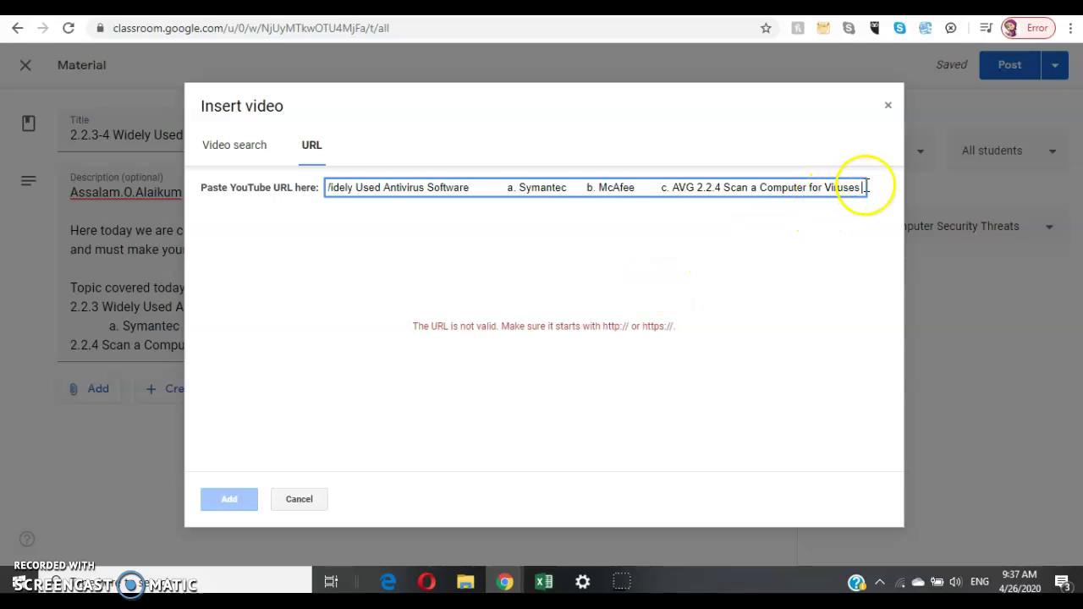
pyautogui.press('BackSpace')
pyautogui.press('BackSpace')
pyautogui.press('BackSpace')
pyautogui.press('BackSpace')
pyautogui.press('BackSpace')
pyautogui.press('BackSpace')
pyautogui.press('BackSpace')
pyautogui.press('BackSpace')
pyautogui.press('BackSpace')
pyautogui.press('BackSpace')
pyautogui.press('BackSpace')
pyautogui.press('BackSpace')
pyautogui.press('BackSpace')
pyautogui.press('BackSpace')
pyautogui.press('BackSpace')
pyautogui.press('BackSpace')
pyautogui.press('BackSpace')
pyautogui.press('BackSpace')
pyautogui.press('BackSpace')
pyautogui.press('BackSpace')
pyautogui.press('BackSpace')
pyautogui.press('BackSpace')
pyautogui.press('BackSpace')
pyautogui.press('BackSpace')
pyautogui.press('BackSpace')
pyautogui.press('BackSpace')
pyautogui.press('BackSpace')
pyautogui.press('BackSpace')
pyautogui.press('BackSpace')
pyautogui.press('BackSpace')
pyautogui.press('BackSpace')
pyautogui.press('BackSpace')
pyautogui.press('BackSpace')
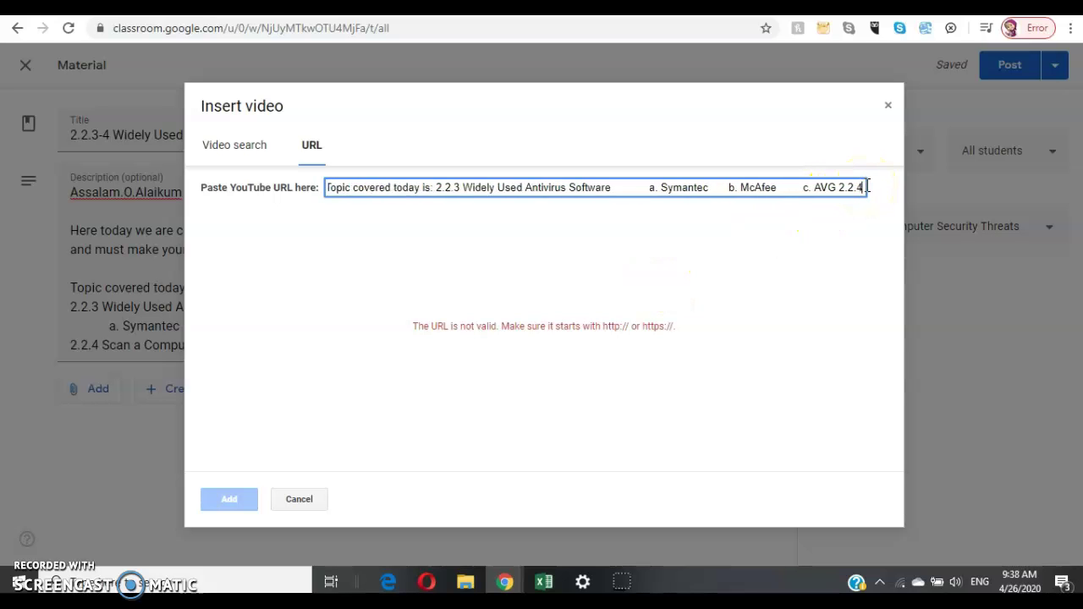
pyautogui.press('BackSpace')
pyautogui.press('BackSpace')
pyautogui.press('BackSpace')
pyautogui.press('BackSpace')
pyautogui.press('BackSpace')
pyautogui.press('BackSpace')
pyautogui.press('BackSpace')
pyautogui.press('BackSpace')
pyautogui.press('BackSpace')
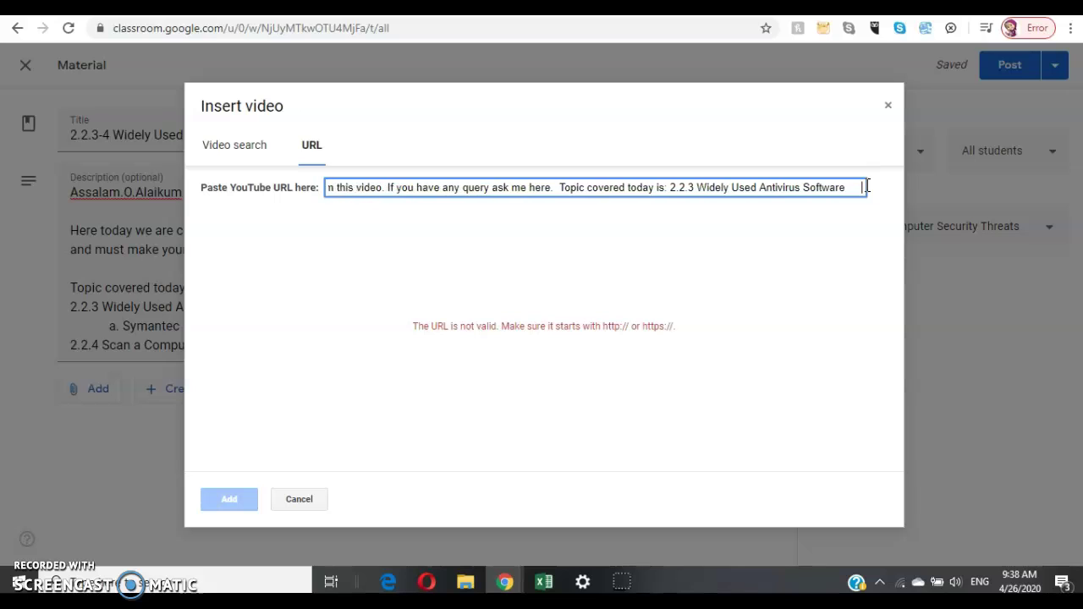
pyautogui.hotkey('ctrl', 'a')
pyautogui.press('BackSpace')
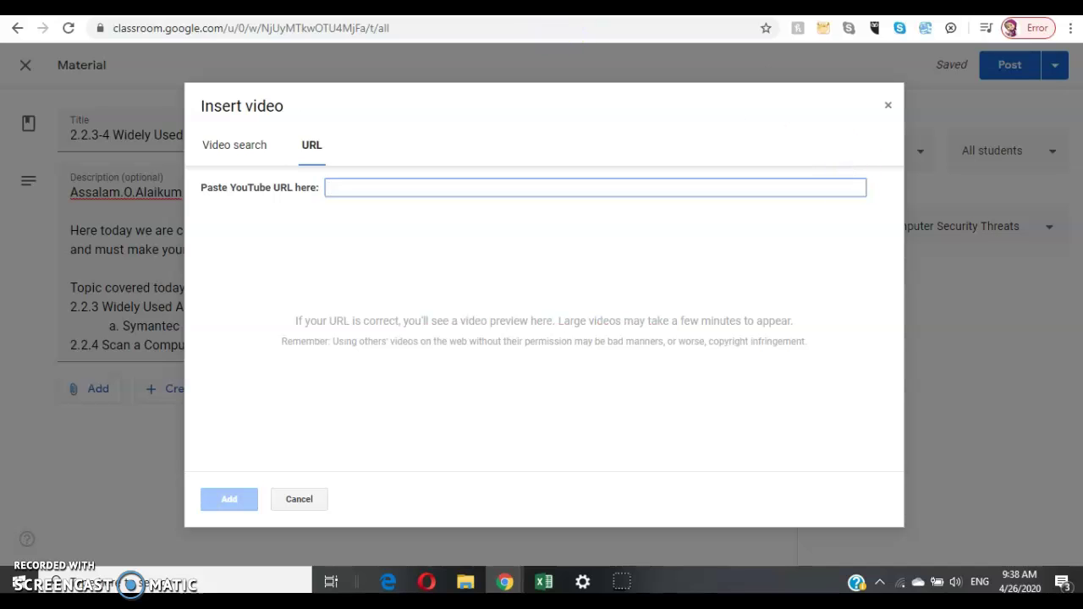
# Step: Switch to YouTube and copy the share link of the video "Norton Review: Features of Norton's Antivirus"
pyautogui.click(563, 7)
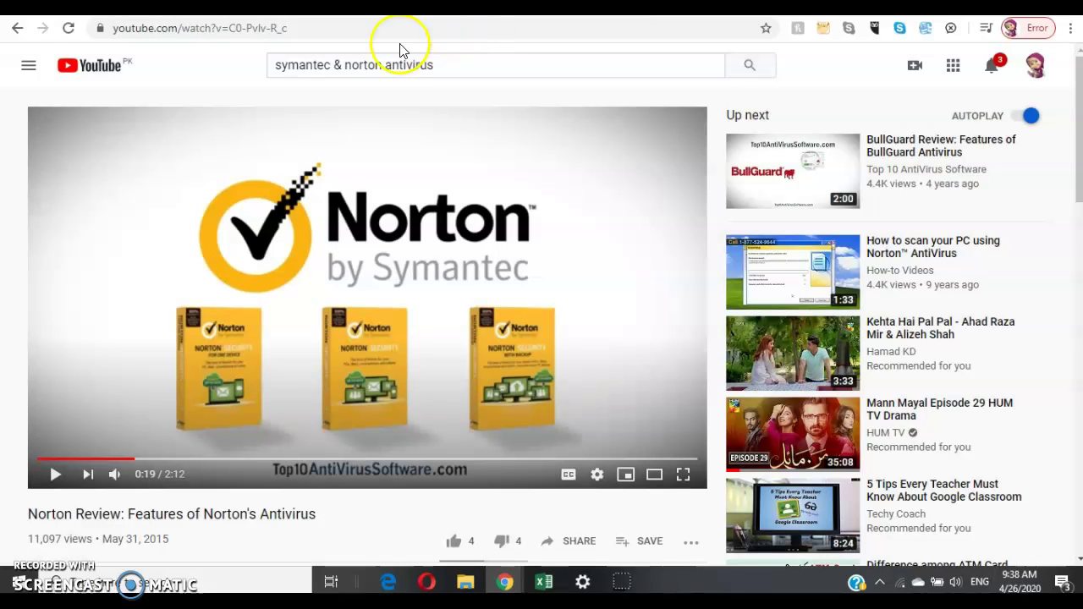
pyautogui.click(575, 542)
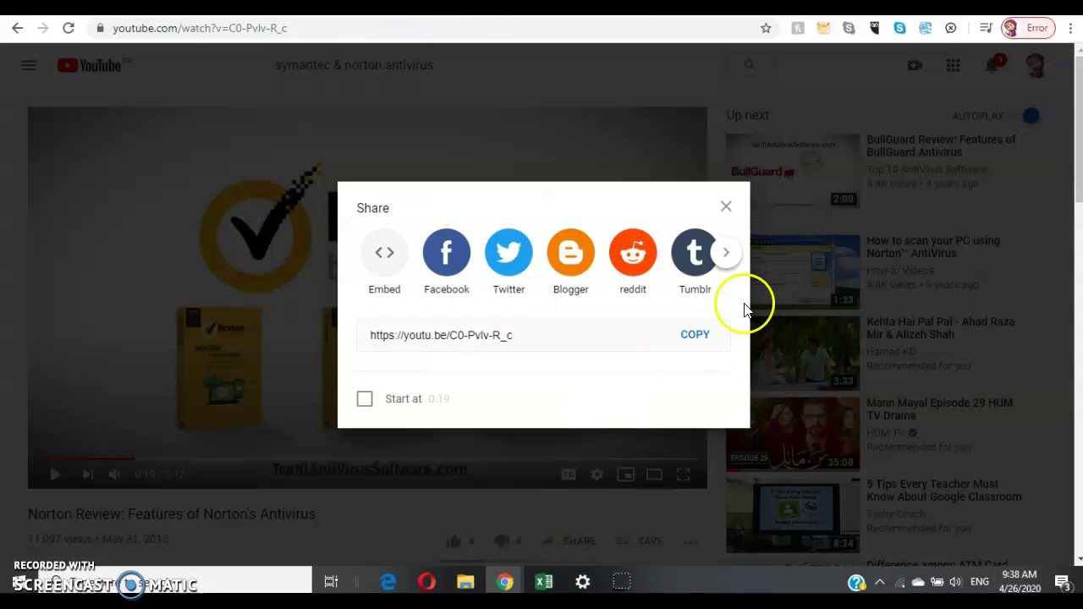
pyautogui.click(693, 338)
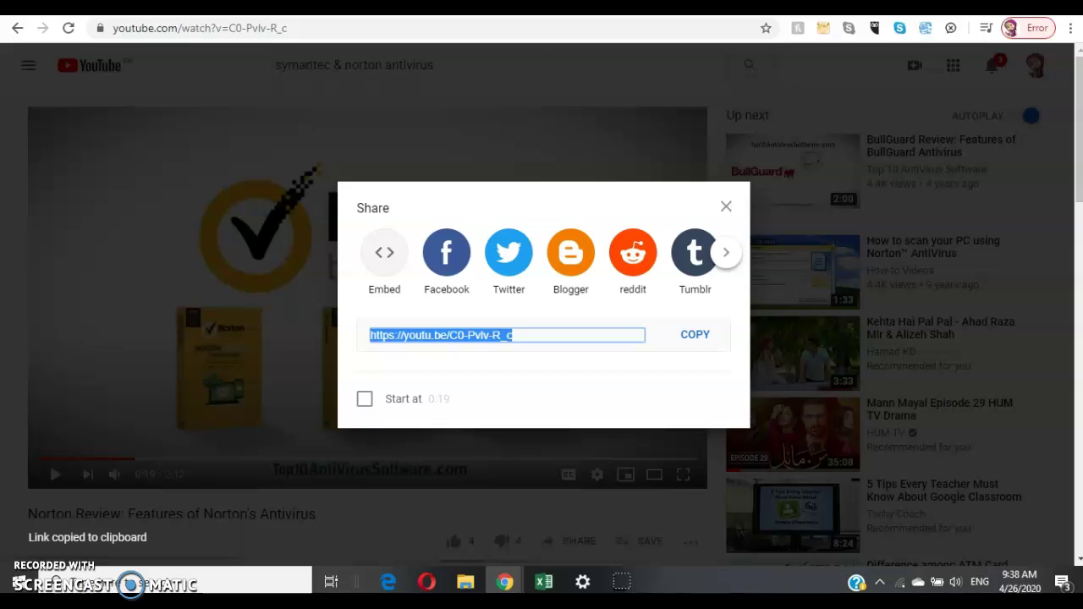
# Step: Return to Google Classroom and attach the Norton Review video to the material using the copied YouTube link
pyautogui.click(356, 7)
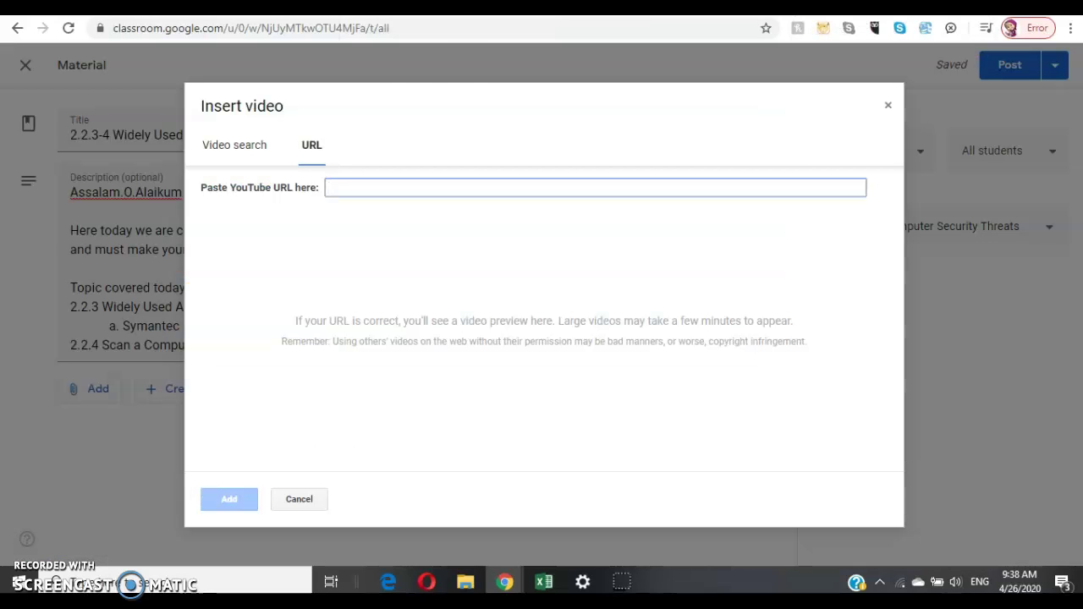
pyautogui.click(331, 150)
pyautogui.hotkey('ctrl', 'v')
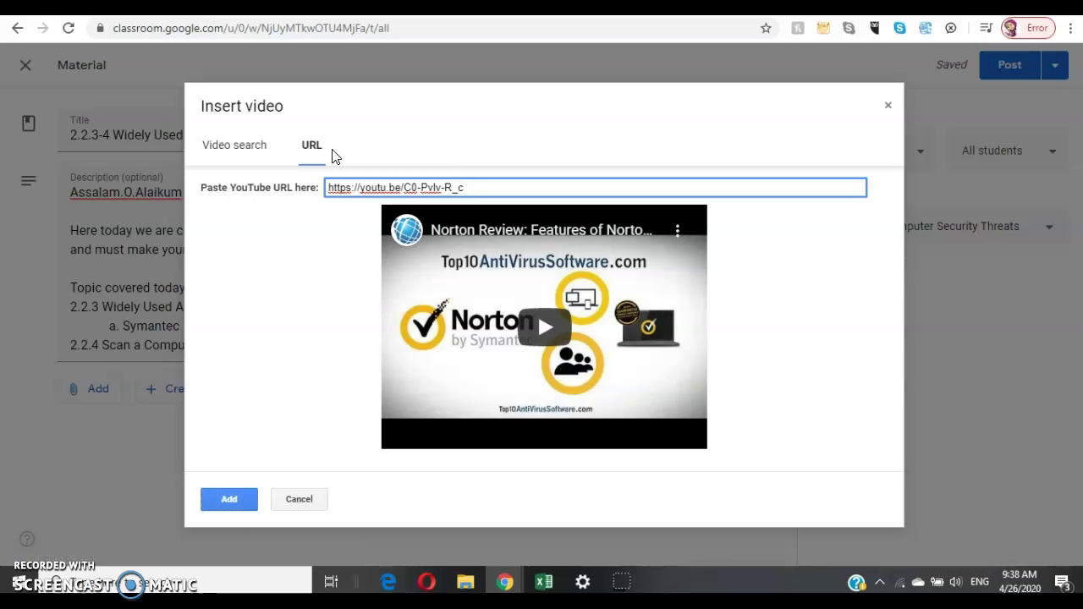
pyautogui.click(327, 166)
pyautogui.click(228, 499)
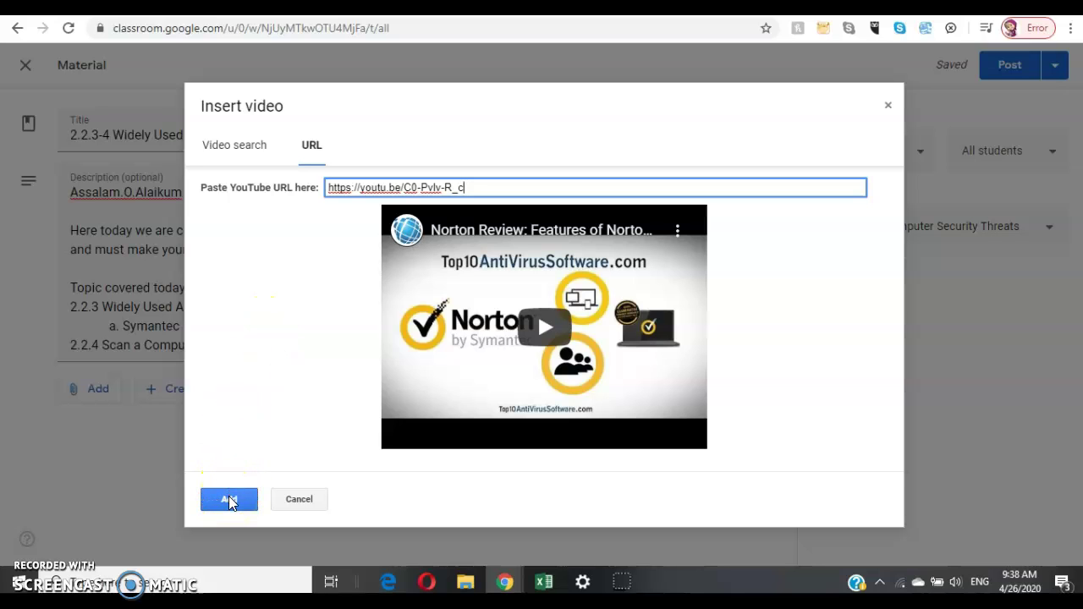
pyautogui.click(229, 500)
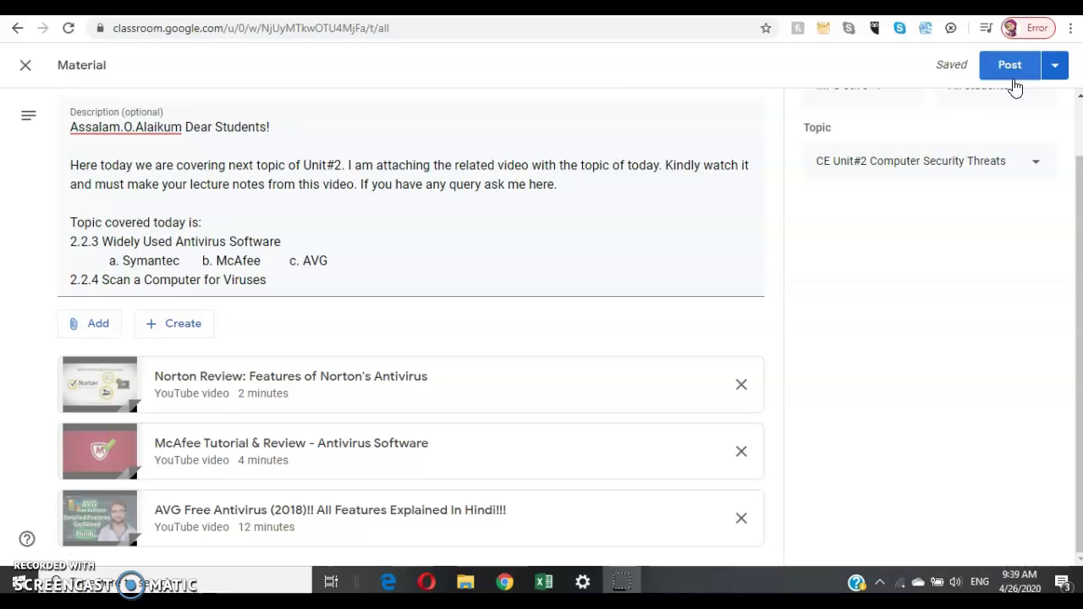
# Step: Review the material's posting options, then leave the draft and open the MPS 8th class's Classwork page
pyautogui.click(1057, 73)
pyautogui.click(1058, 73)
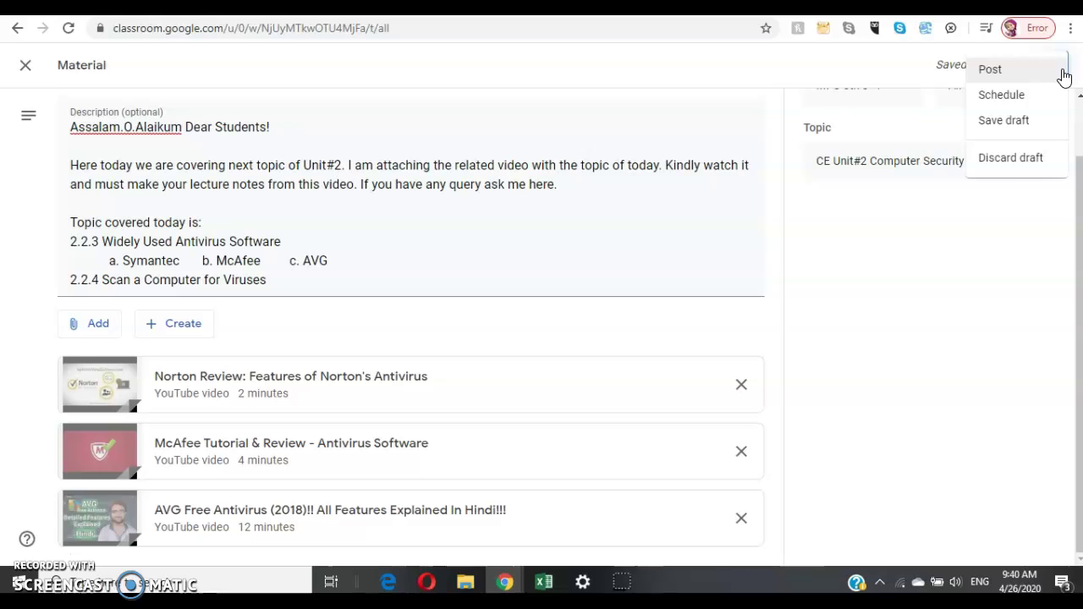
pyautogui.click(1028, 133)
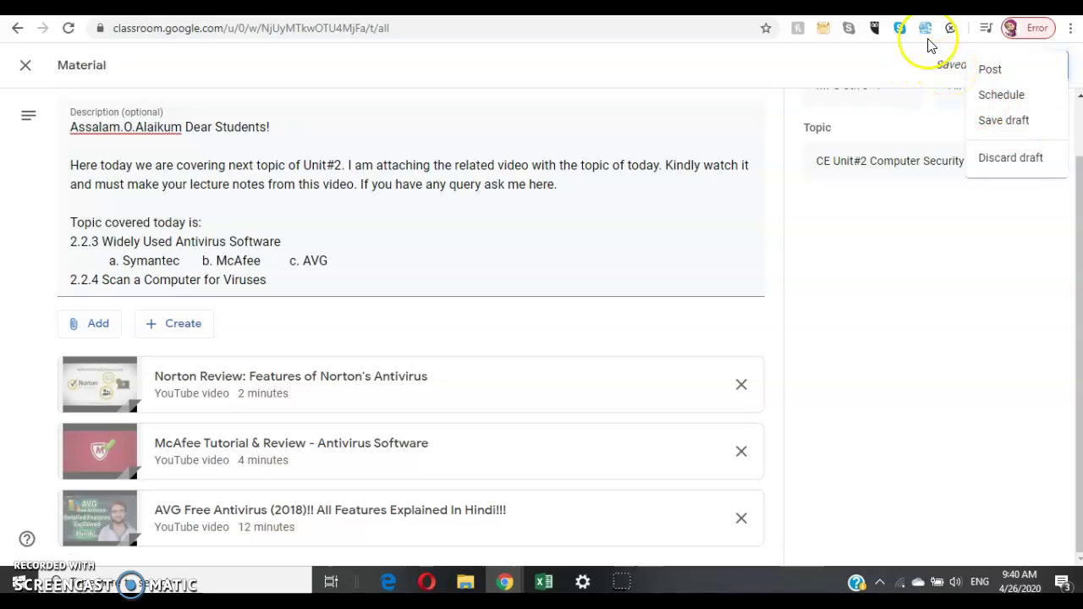
pyautogui.click(17, 28)
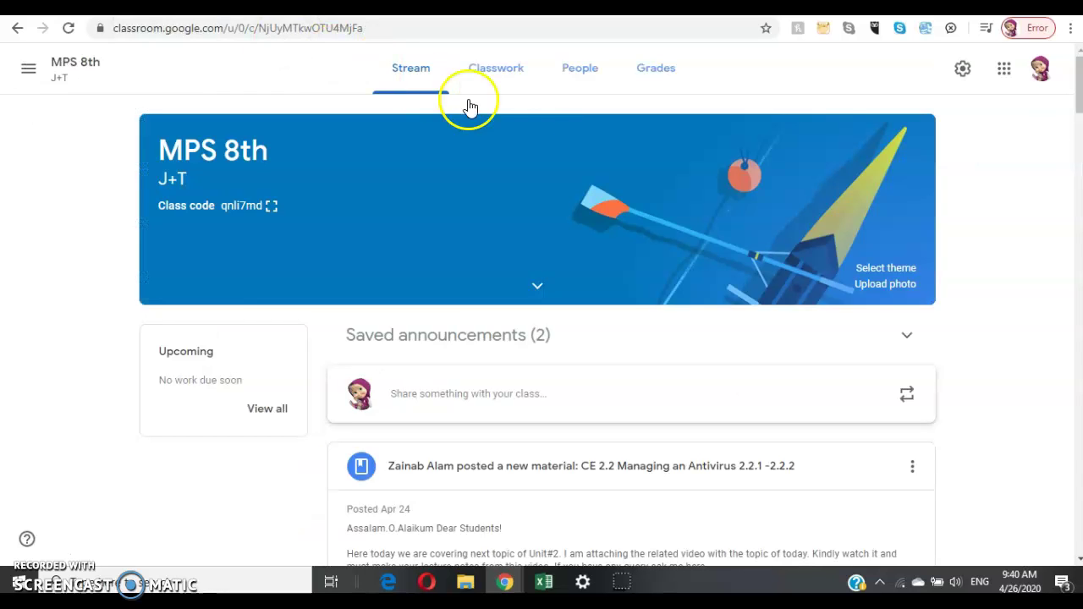
pyautogui.click(501, 71)
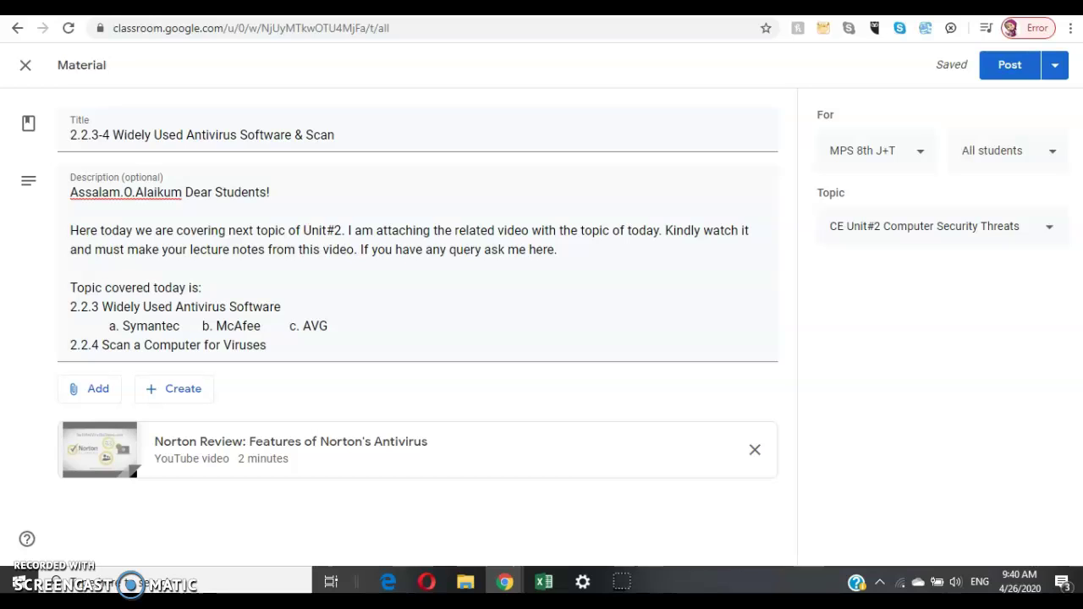
# Step: Start scheduling the material and set its date to Apr 30, 2020
pyautogui.click(1056, 71)
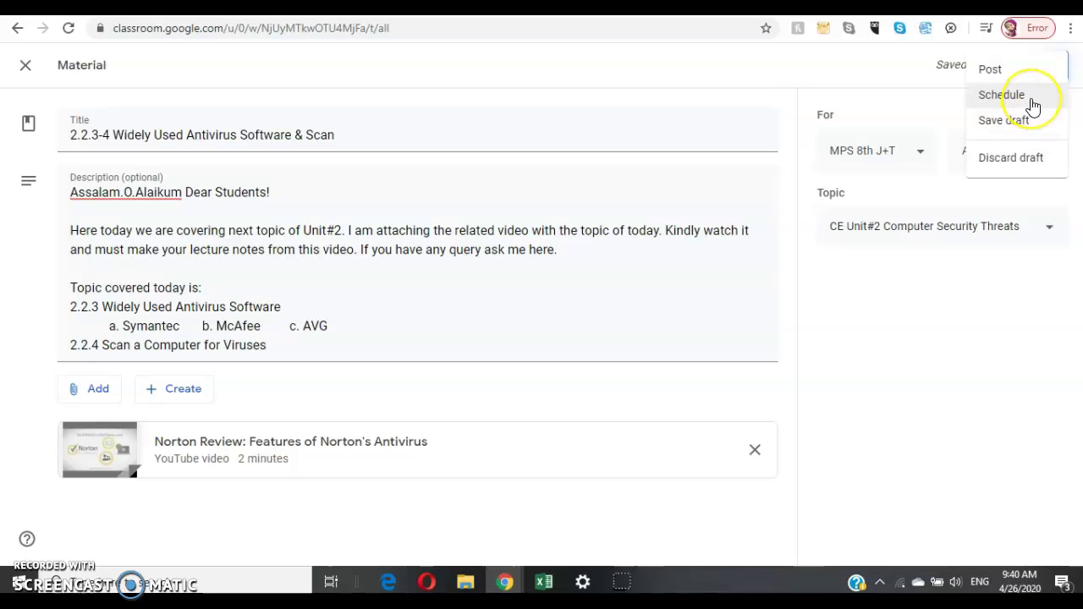
pyautogui.click(1031, 100)
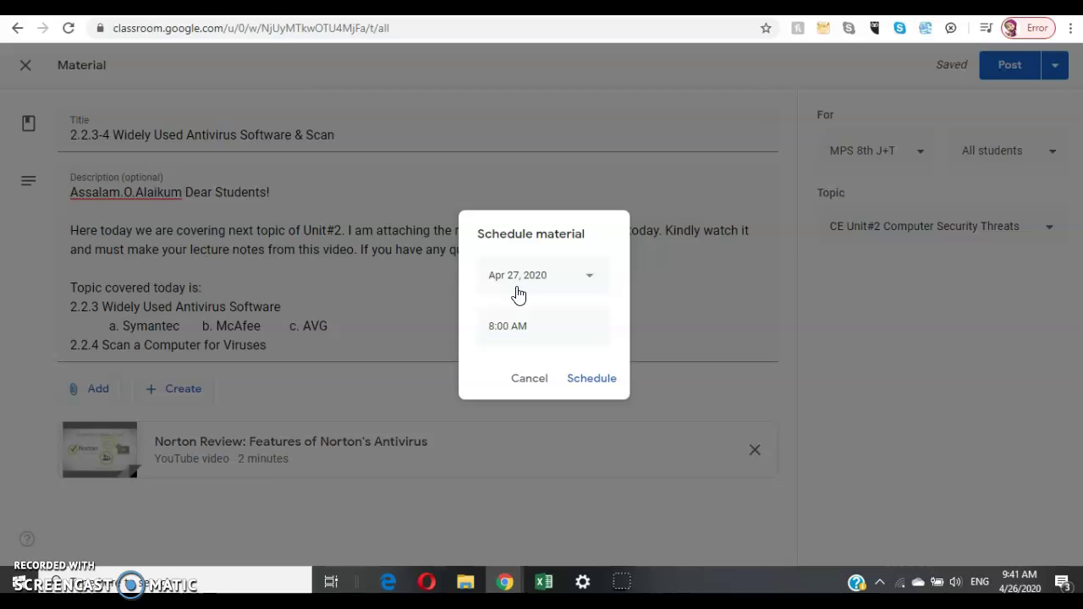
pyautogui.click(415, 286)
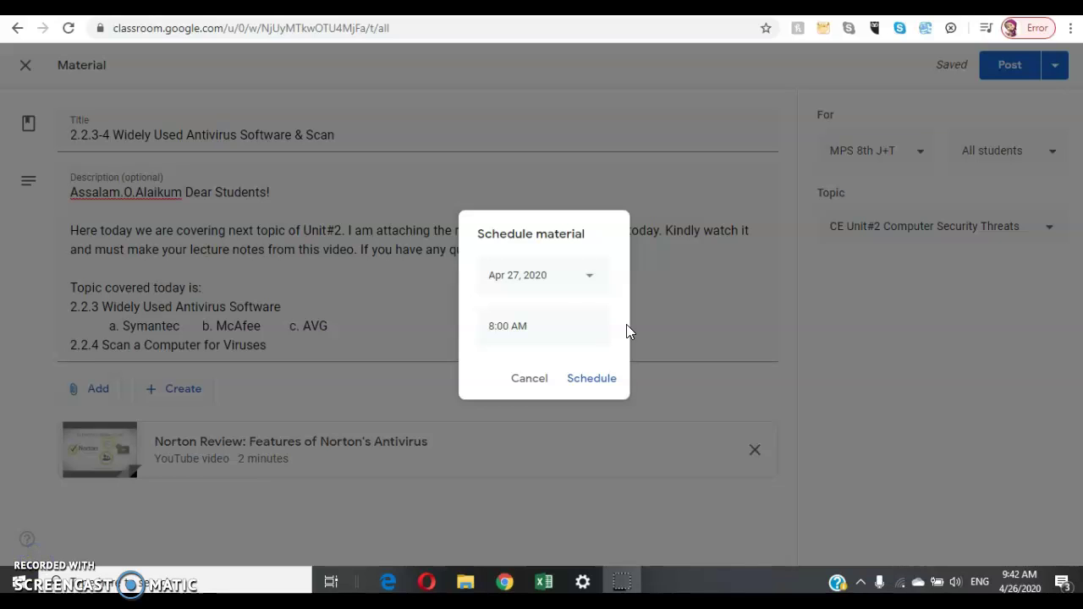
pyautogui.click(590, 279)
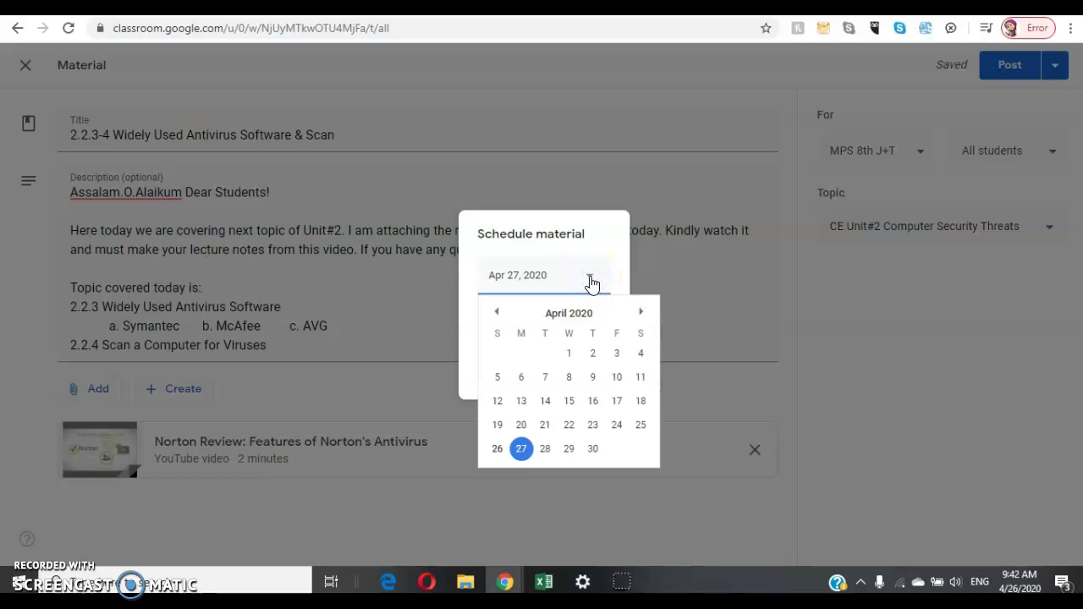
pyautogui.click(593, 450)
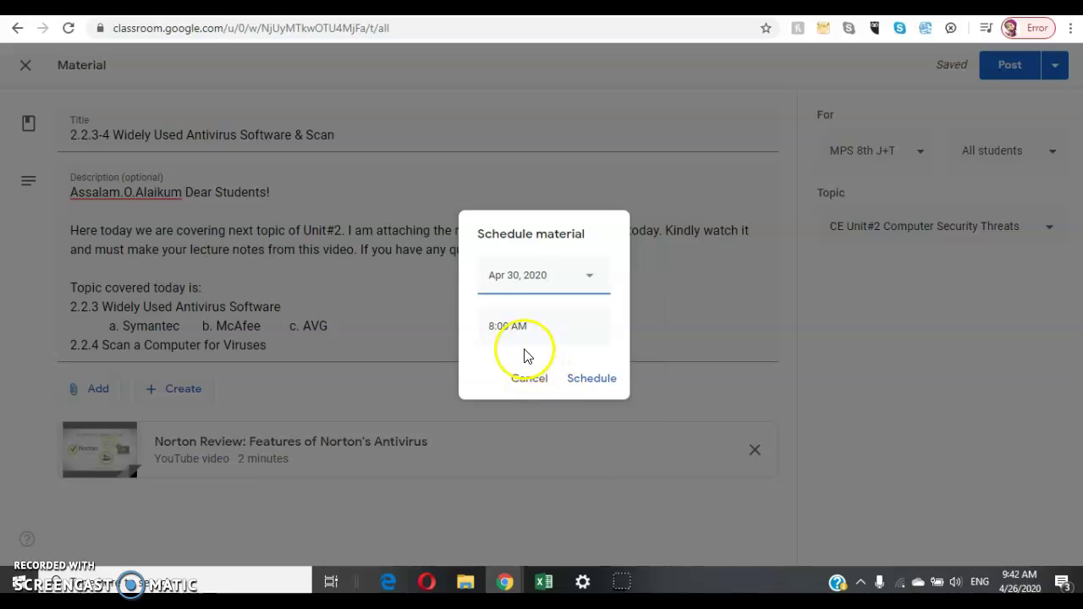
# Step: Set the scheduled time to 1:00 PM and schedule the material
pyautogui.click(493, 325)
pyautogui.click(488, 325)
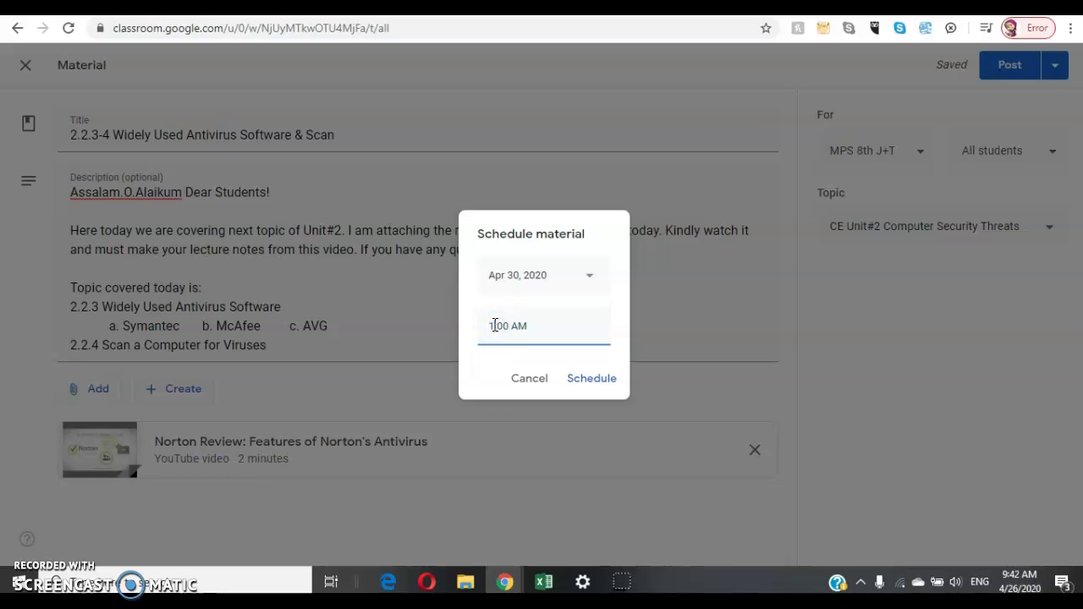
pyautogui.click(512, 320)
pyautogui.write('p')
pyautogui.click(605, 381)
pyautogui.click(539, 385)
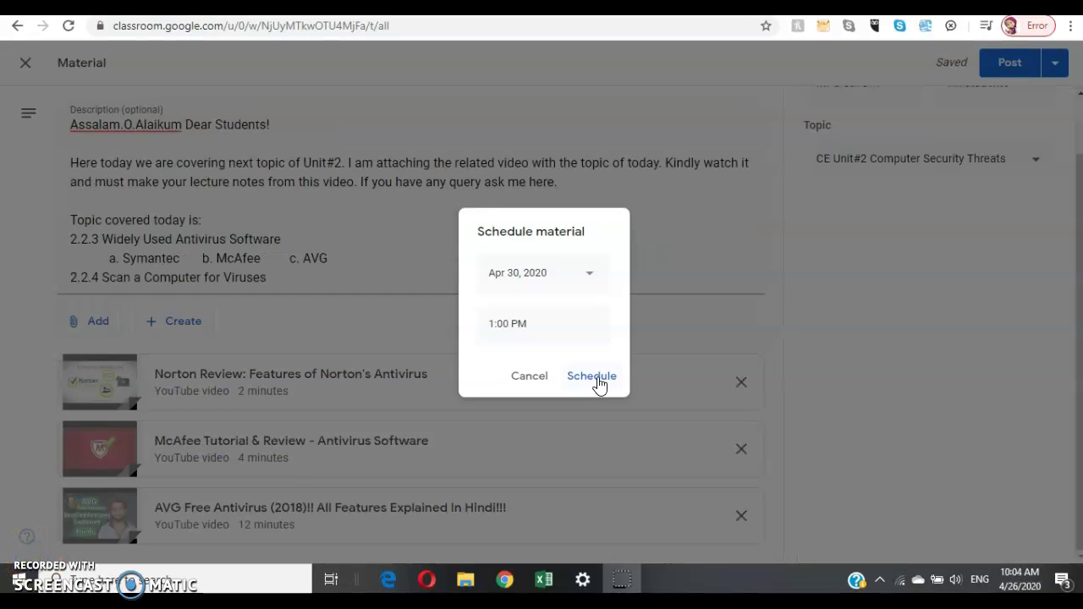
pyautogui.click(591, 376)
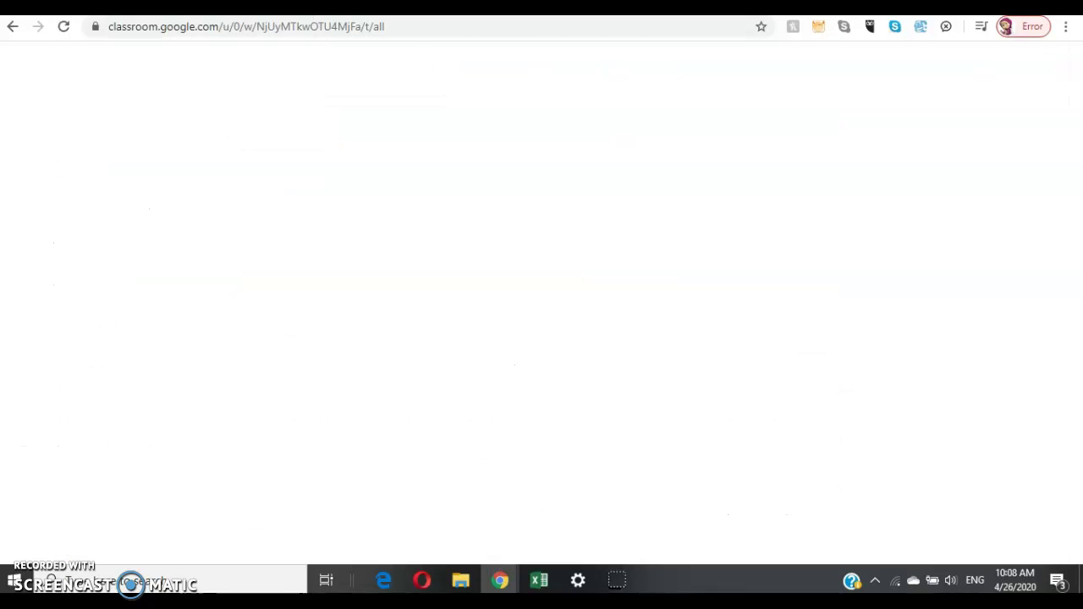
# Step: Check the scheduled material "CE 2.2.3-4 Widely Used Antivirus Software" in the class's classwork list
pyautogui.click(22, 537)
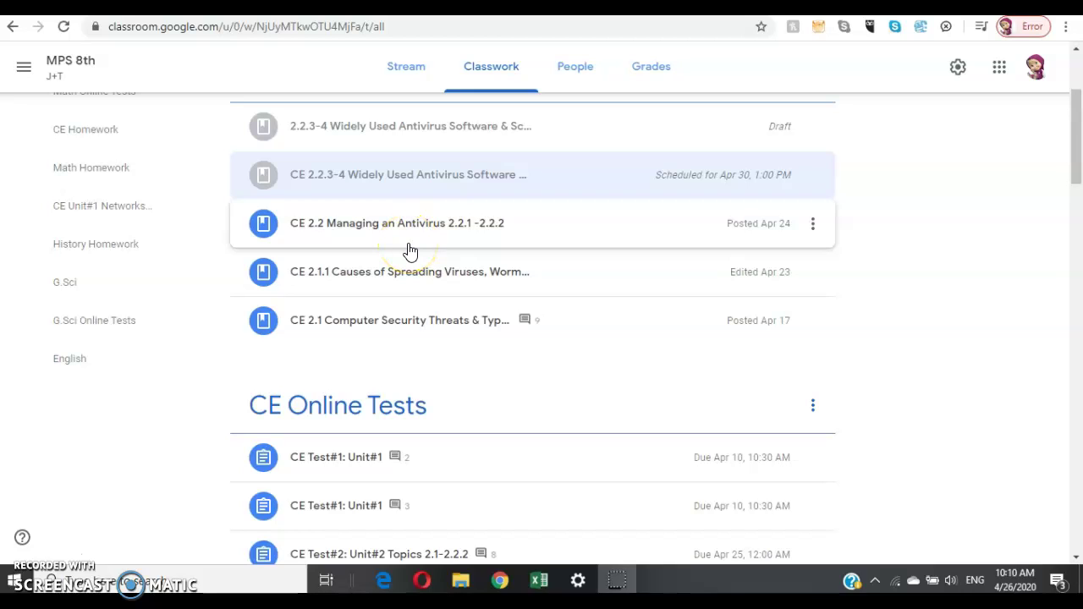
pyautogui.click(414, 178)
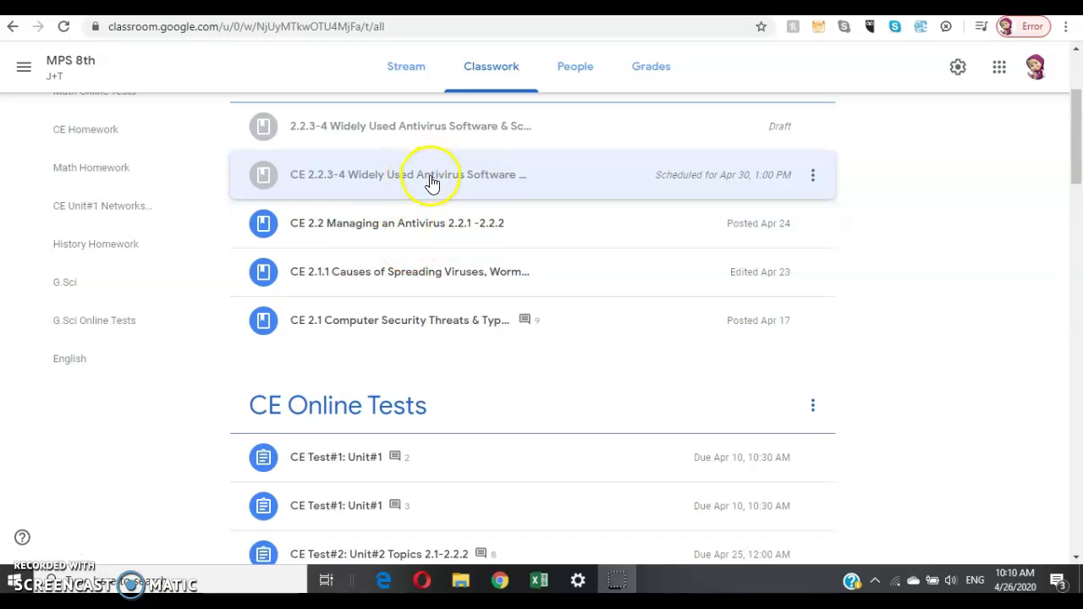